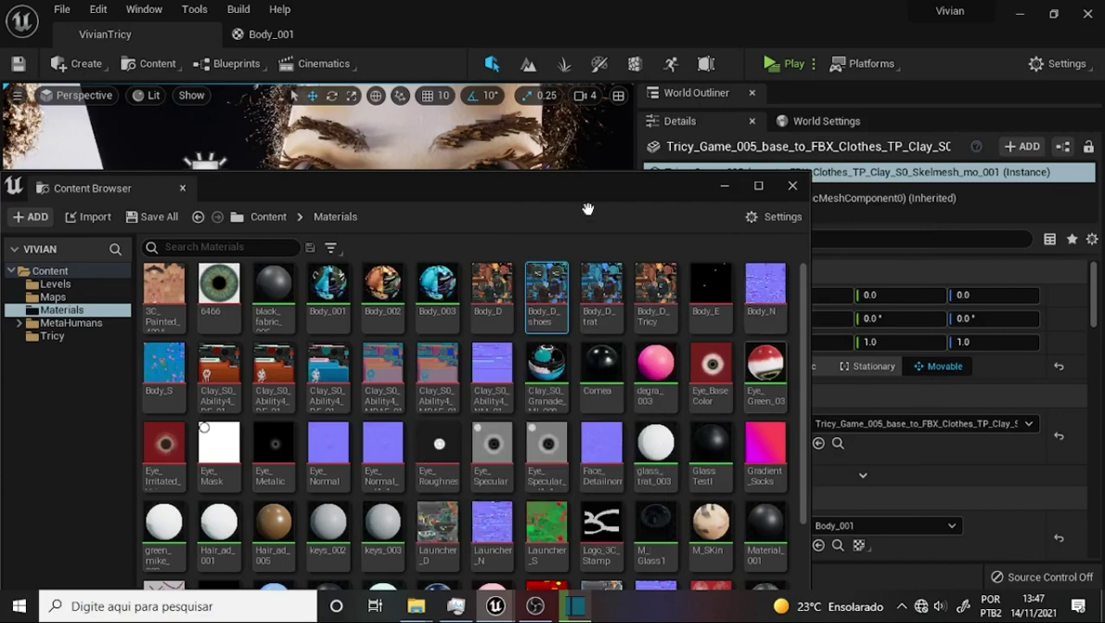
# - Open the Tricy folder and force-delete the pink clothing mesh despite its references
pyautogui.moveTo(523, 188); pyautogui.dragTo(554, 176)
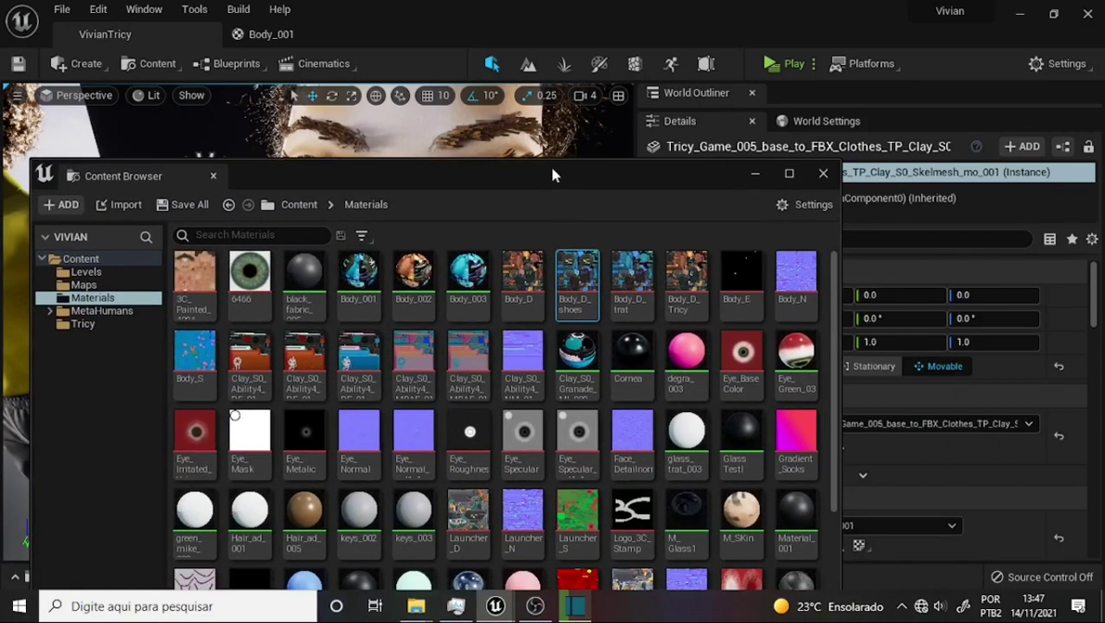
pyautogui.click(83, 325)
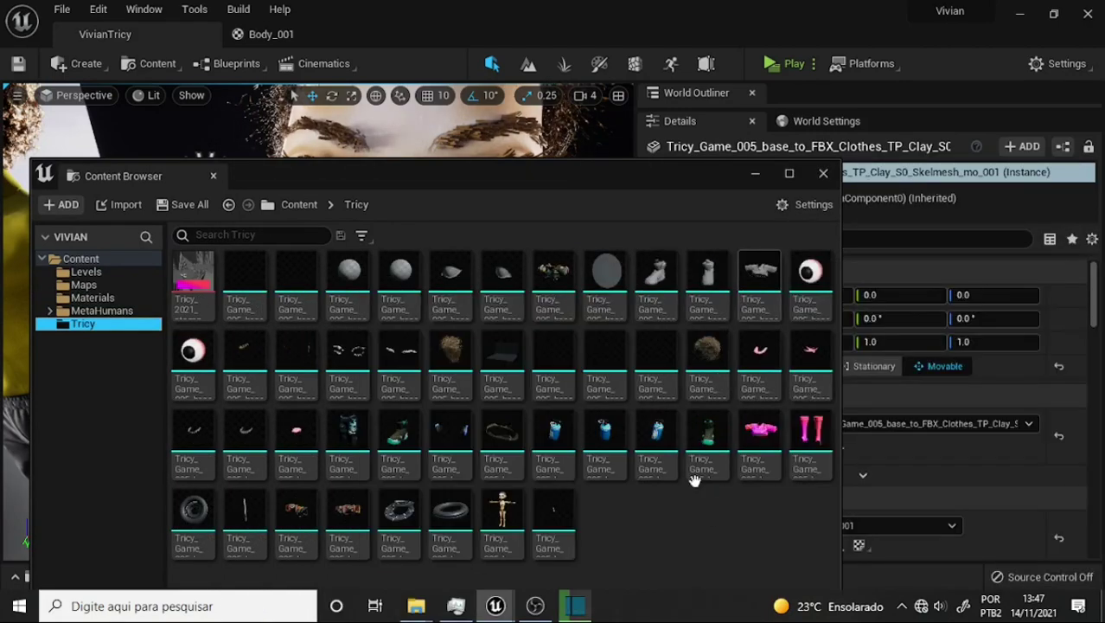
pyautogui.click(759, 431)
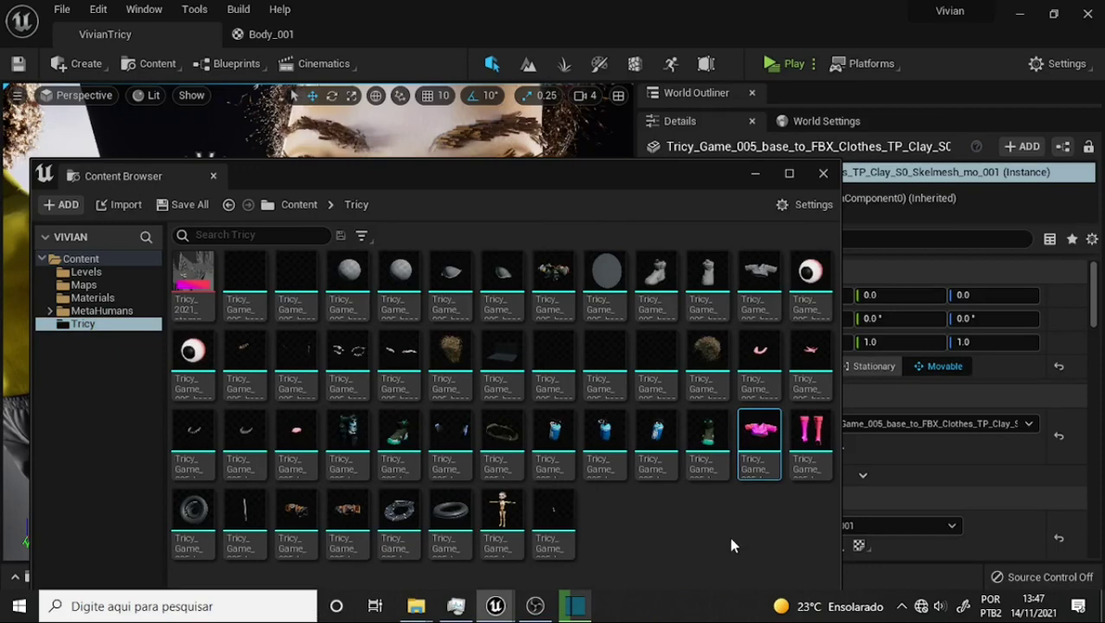
pyautogui.press('Delete')
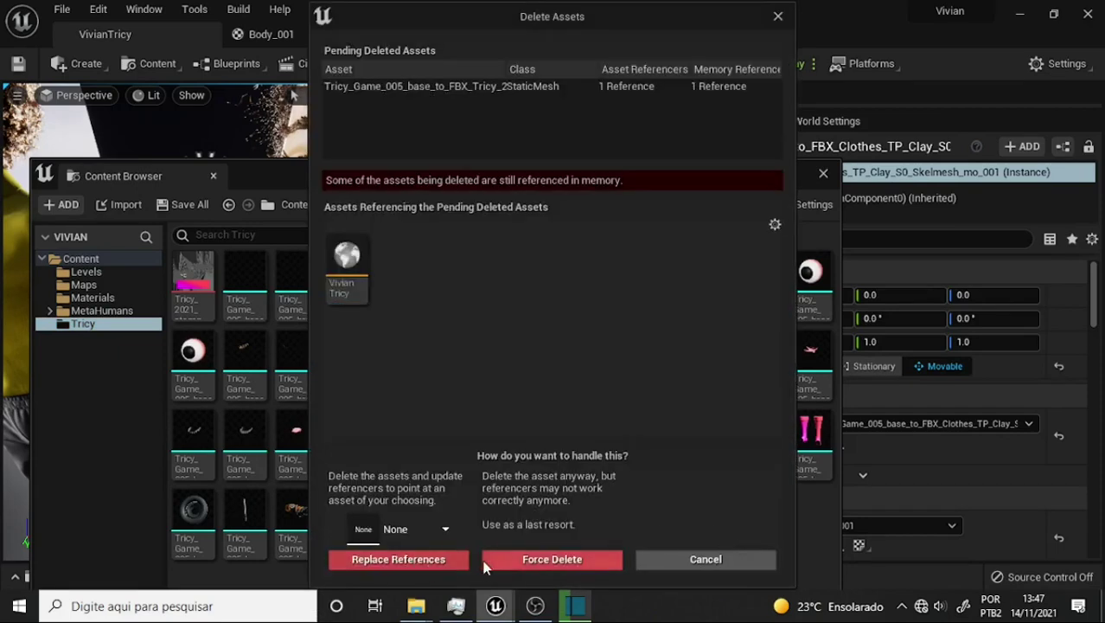
pyautogui.click(519, 561)
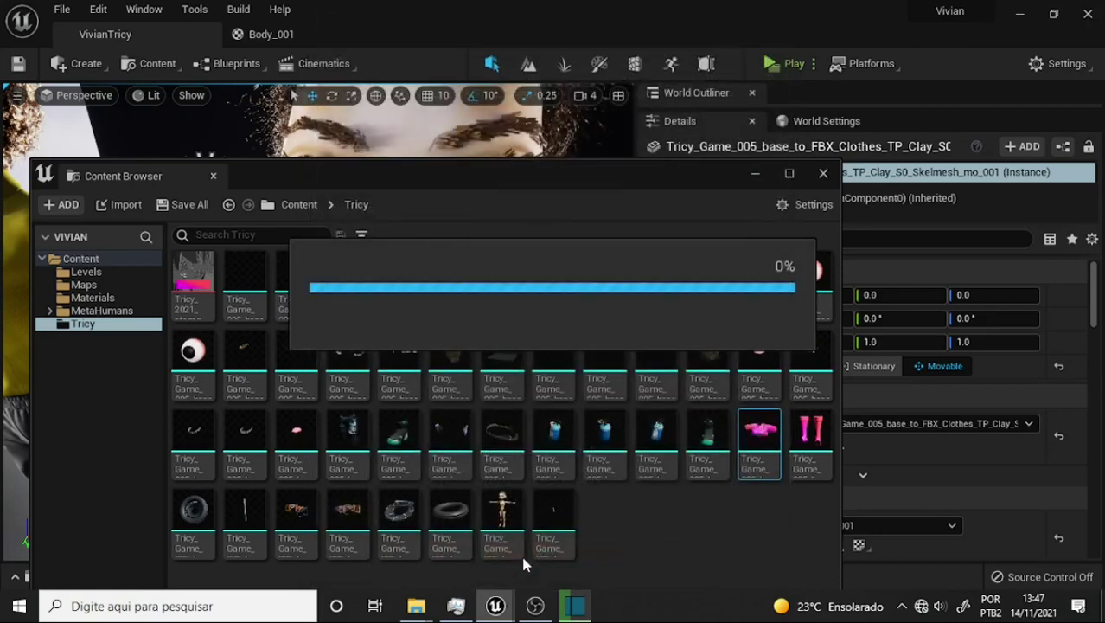
# - Force-delete the next old clothing mesh and request deletion of a third one
pyautogui.click(711, 442)
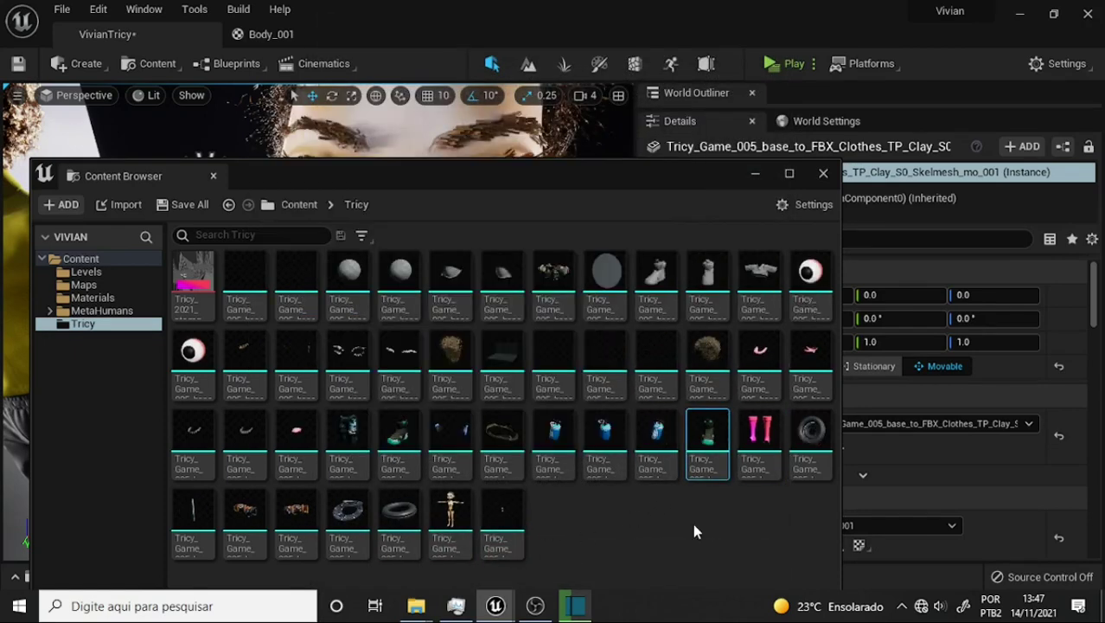
pyautogui.press('Delete')
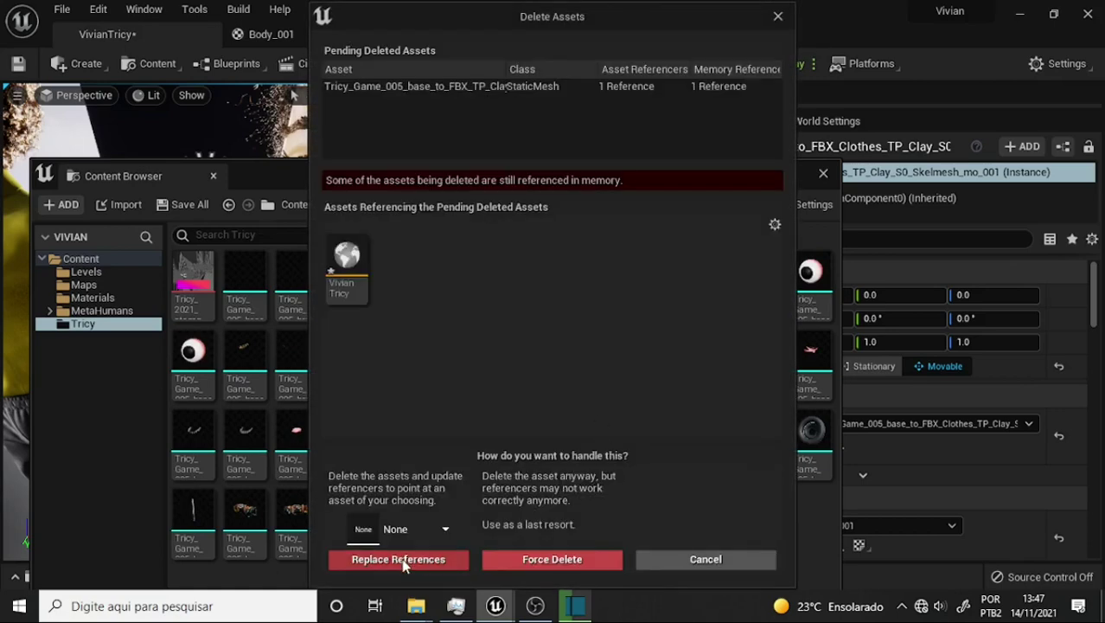
pyautogui.click(552, 559)
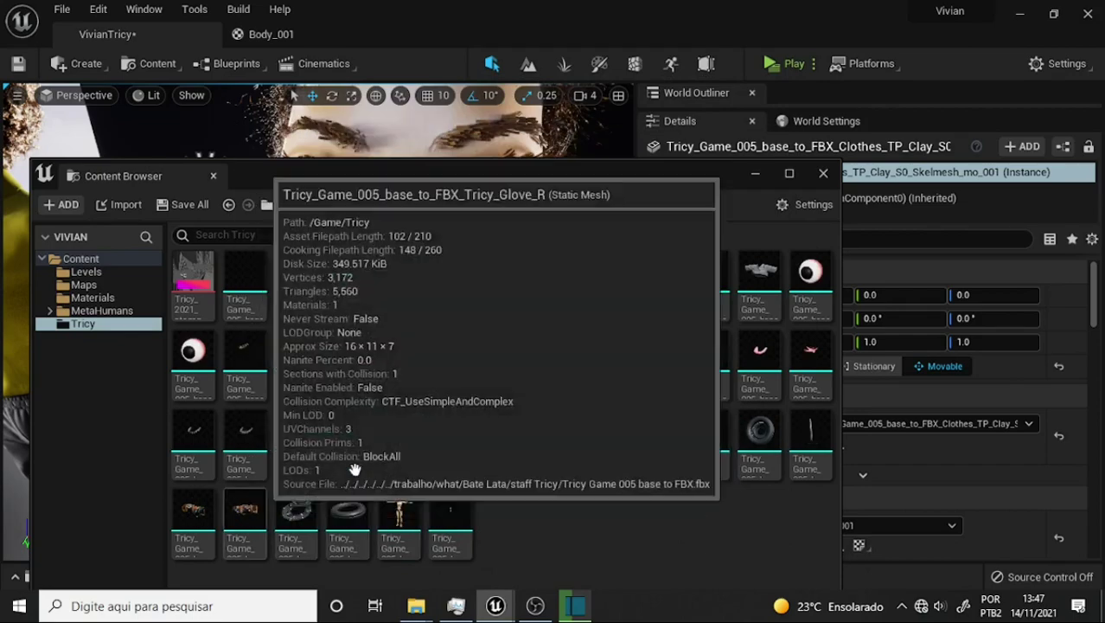
pyautogui.click(395, 436)
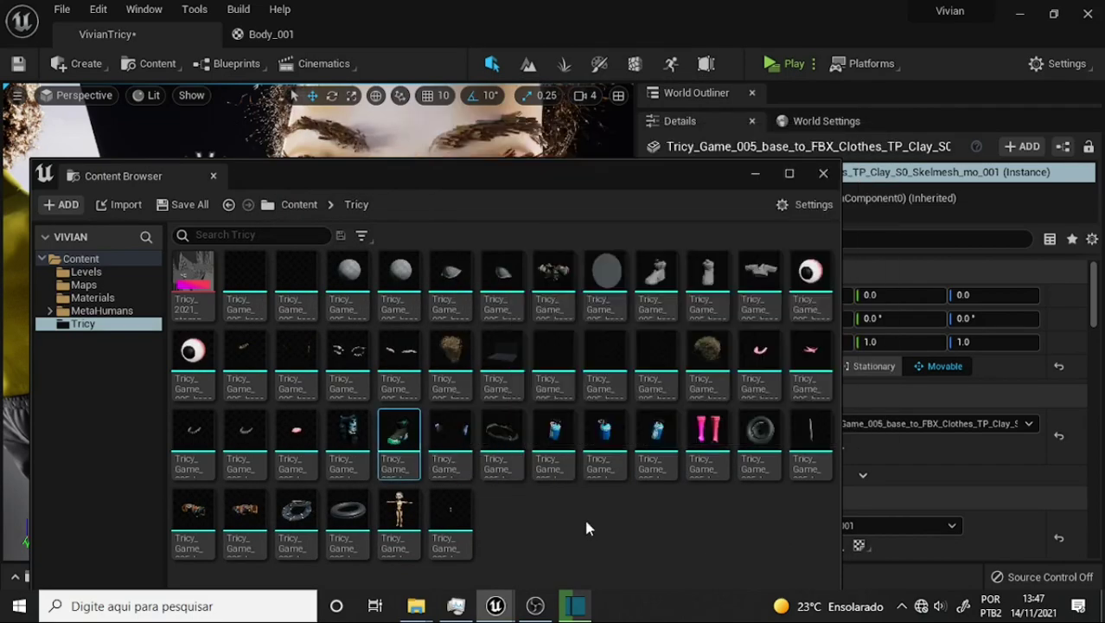
pyautogui.press('Delete')
# - Confirm the third mesh deletion, move the Content Browser aside and bring the torso into view
pyautogui.click(563, 555)
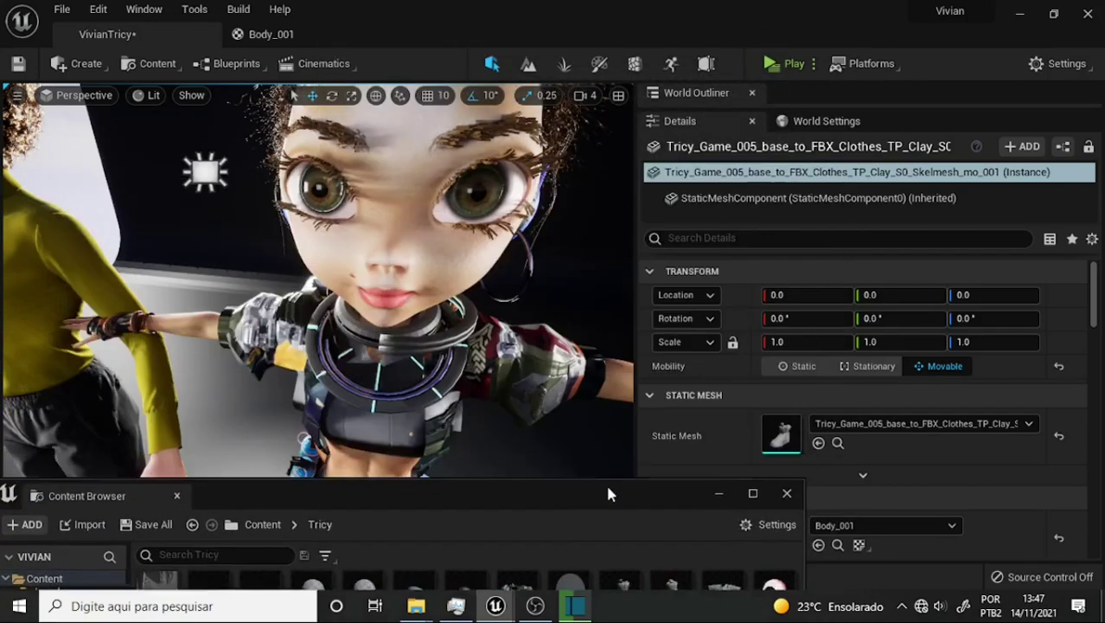
pyautogui.moveTo(644, 174); pyautogui.dragTo(604, 447)
pyautogui.moveTo(316, 257); pyautogui.dragTo(317, 329, button='right')
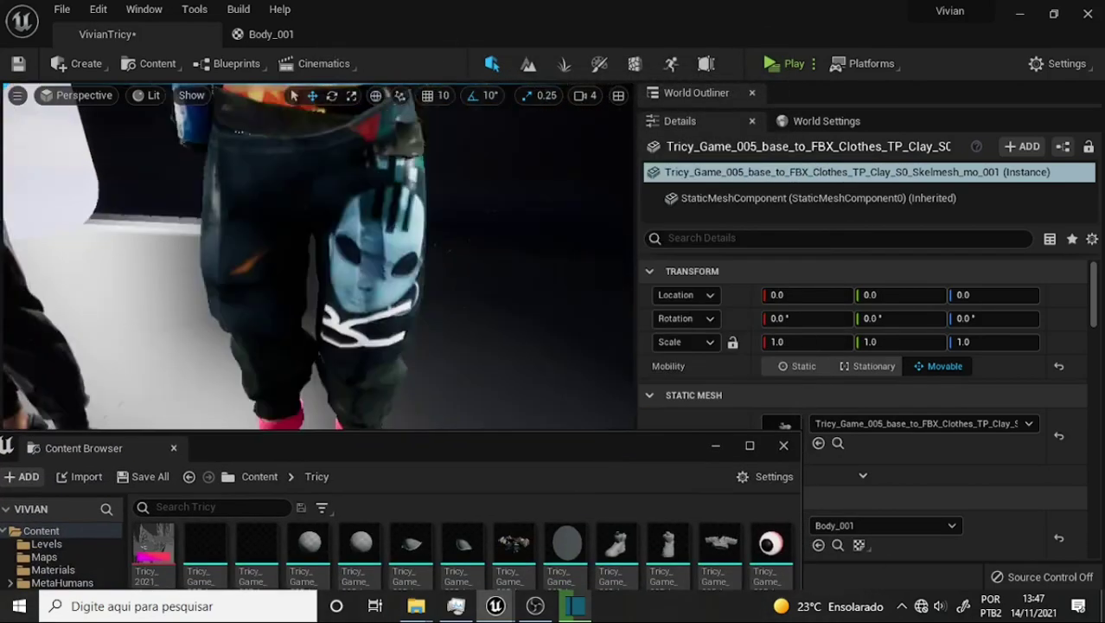
pyautogui.moveTo(511, 409); pyautogui.dragTo(512, 372, button='right')
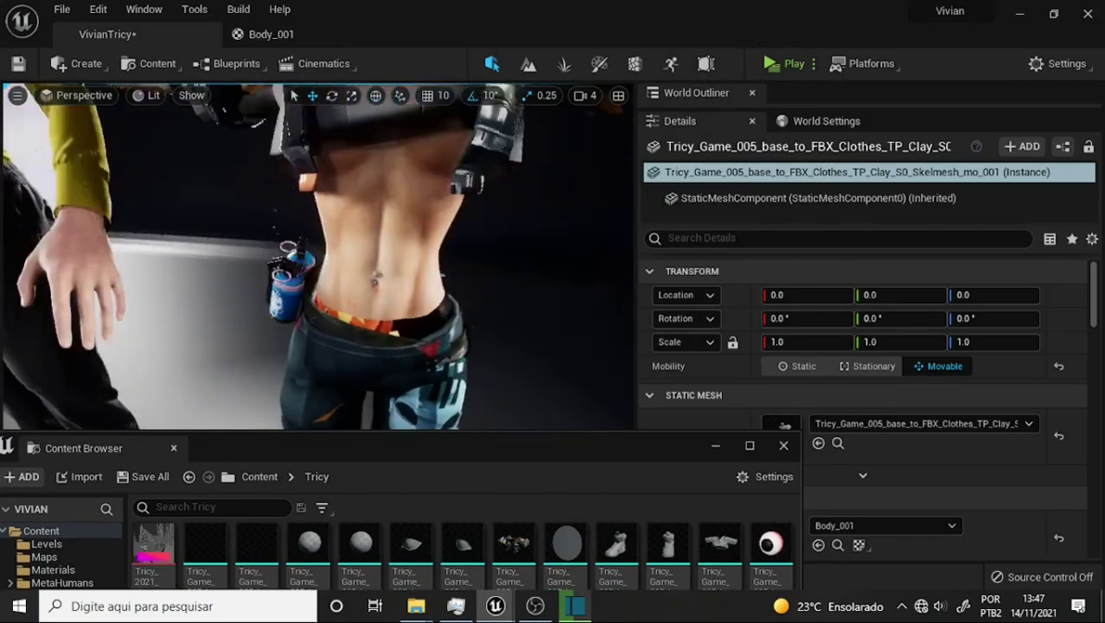
# - Select Tricy's T-shirt mesh and reposition the Content Browser so its Details show
pyautogui.click(398, 183)
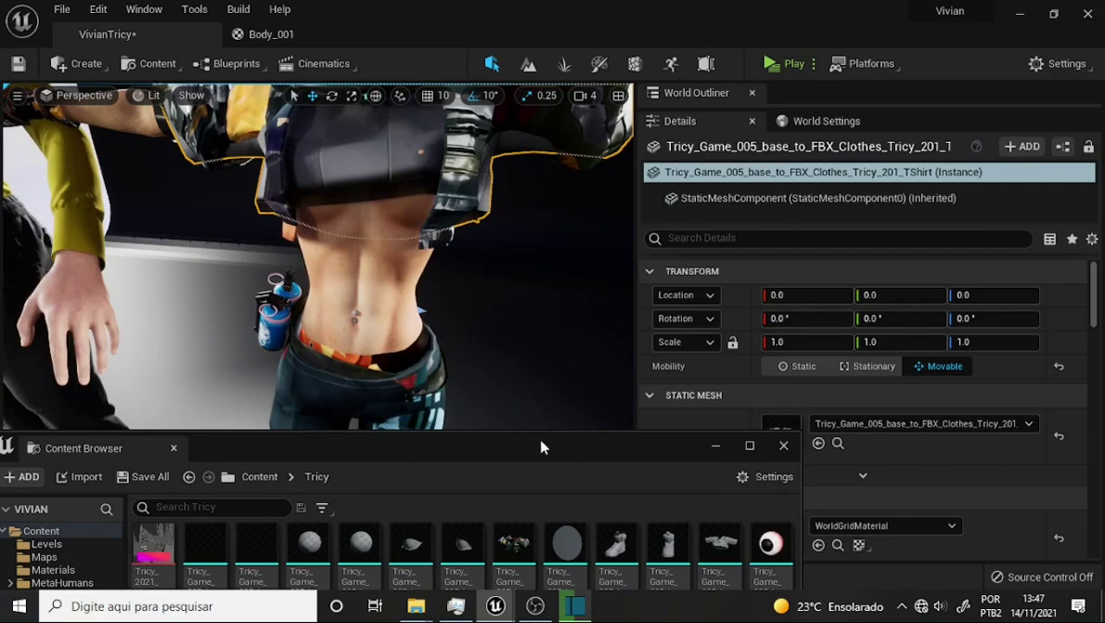
pyautogui.moveTo(541, 445); pyautogui.dragTo(664, 227)
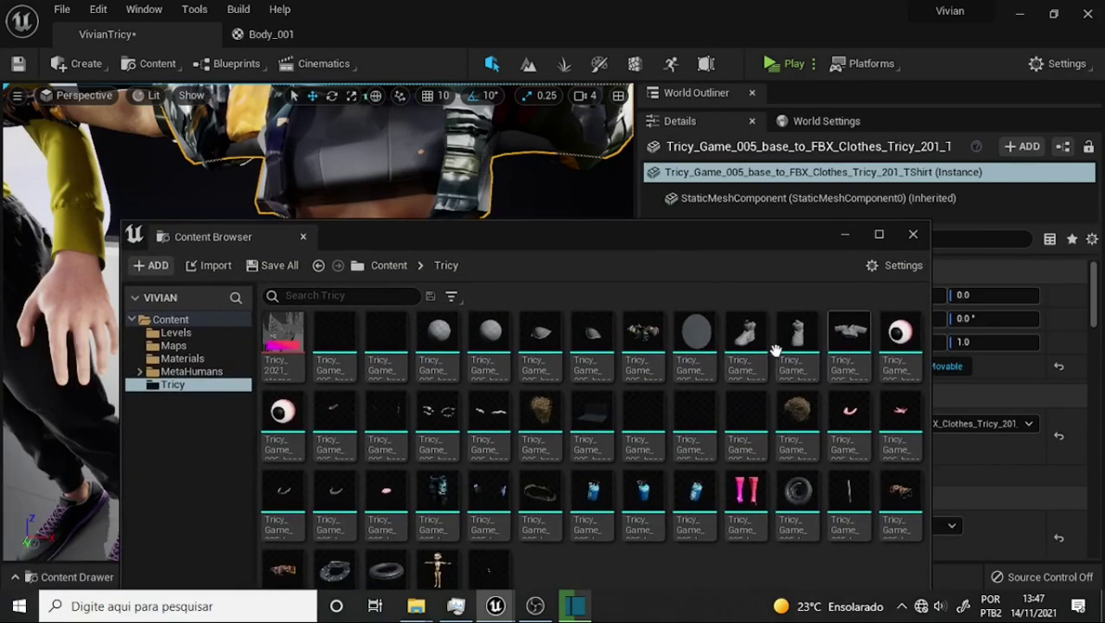
pyautogui.moveTo(777, 236)
pyautogui.mouseDown()
pyautogui.moveTo(608, 287)
pyautogui.moveTo(733, 182)
pyautogui.mouseUp()
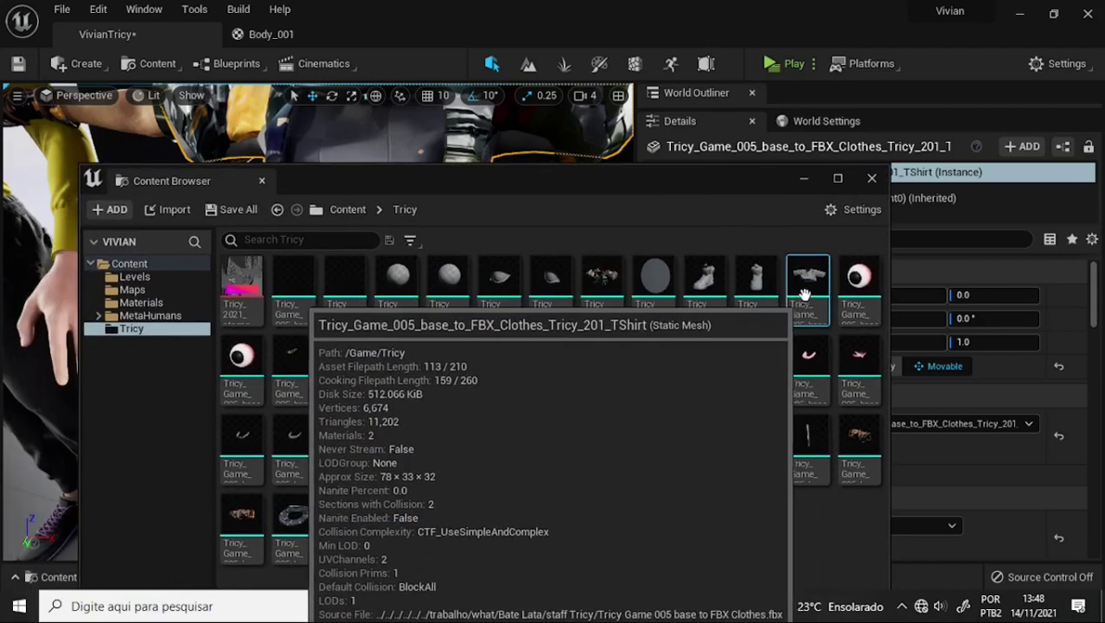
pyautogui.moveTo(683, 177)
pyautogui.mouseDown()
pyautogui.moveTo(534, 296)
pyautogui.moveTo(544, 178)
pyautogui.moveTo(608, 163)
pyautogui.mouseUp()
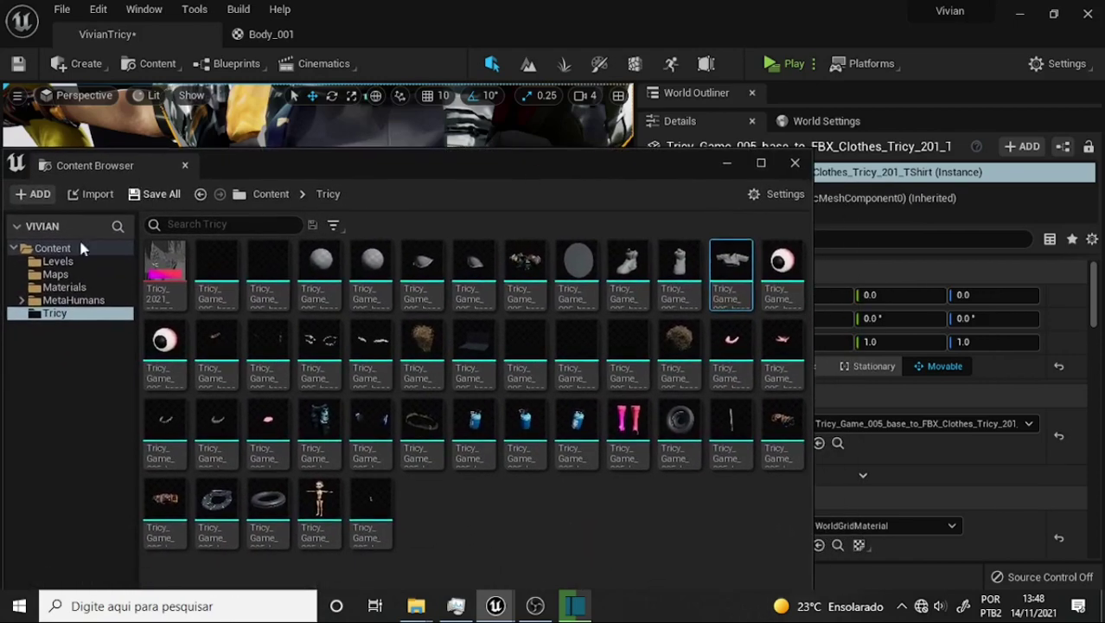
# - Drag the Shirt material from the Materials folder onto the T-shirt's Element 0 slot
pyautogui.click(61, 287)
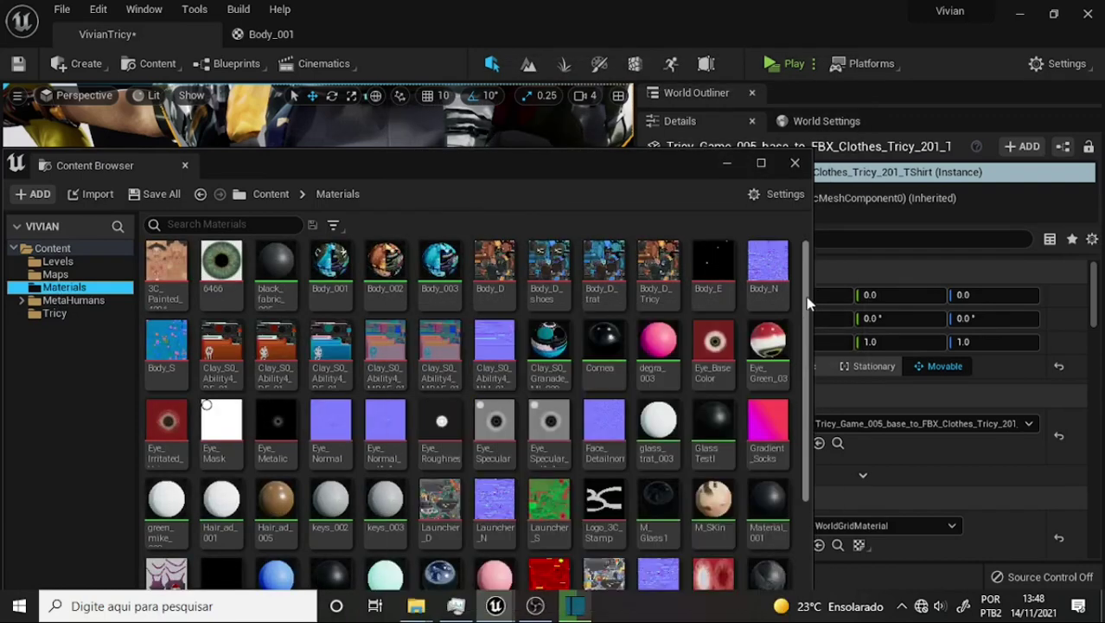
pyautogui.moveTo(807, 277); pyautogui.dragTo(805, 391)
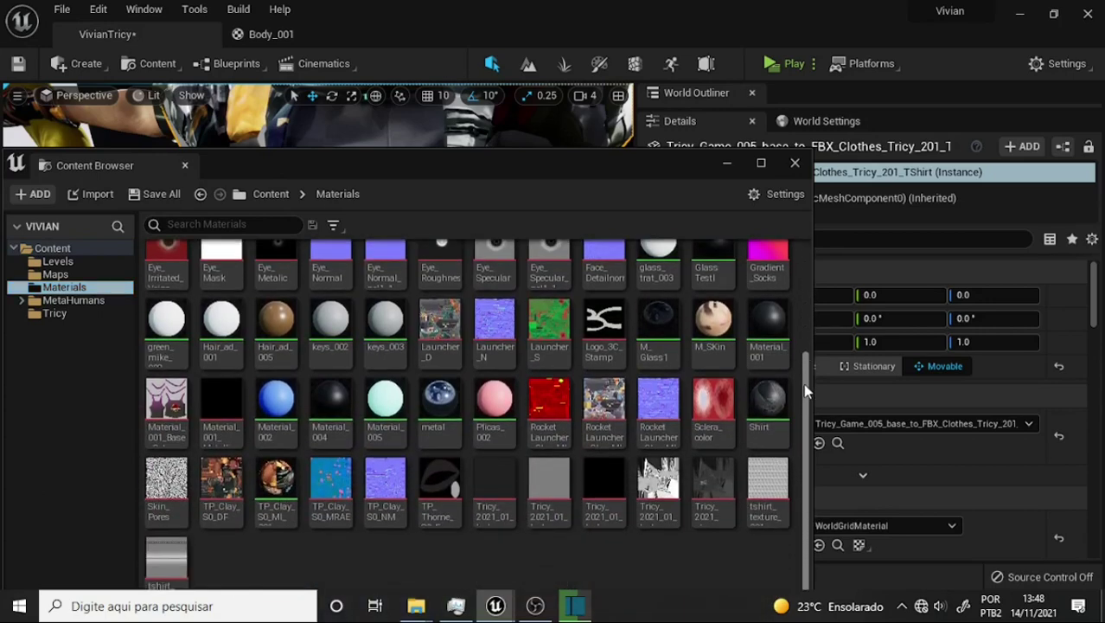
pyautogui.moveTo(804, 384); pyautogui.dragTo(800, 269)
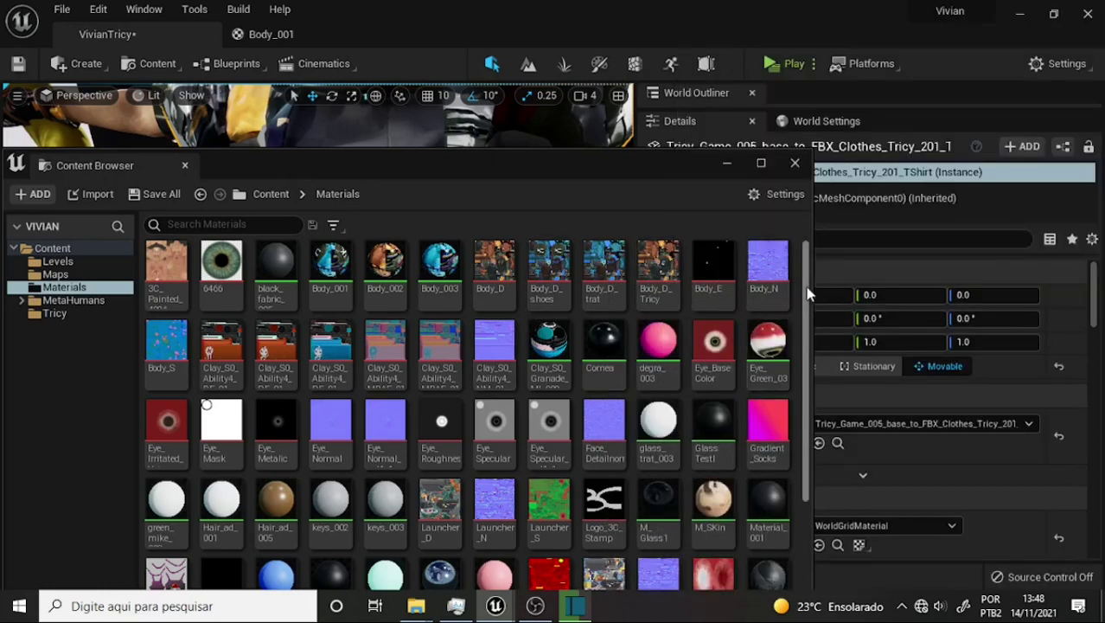
pyautogui.moveTo(807, 290); pyautogui.dragTo(810, 425)
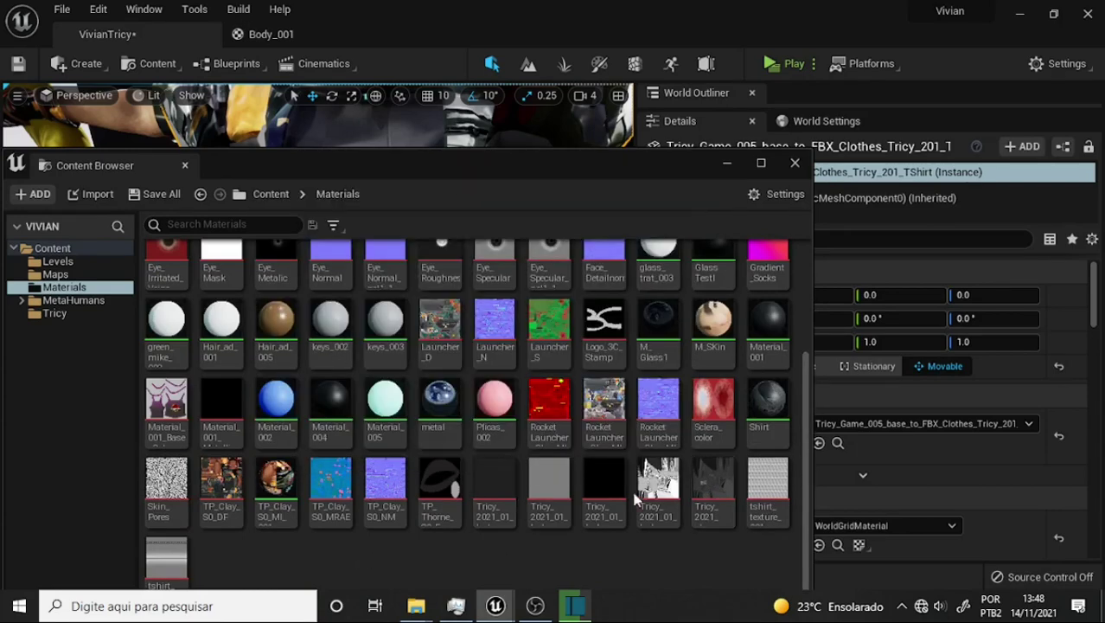
pyautogui.scroll(1, 811, 403)
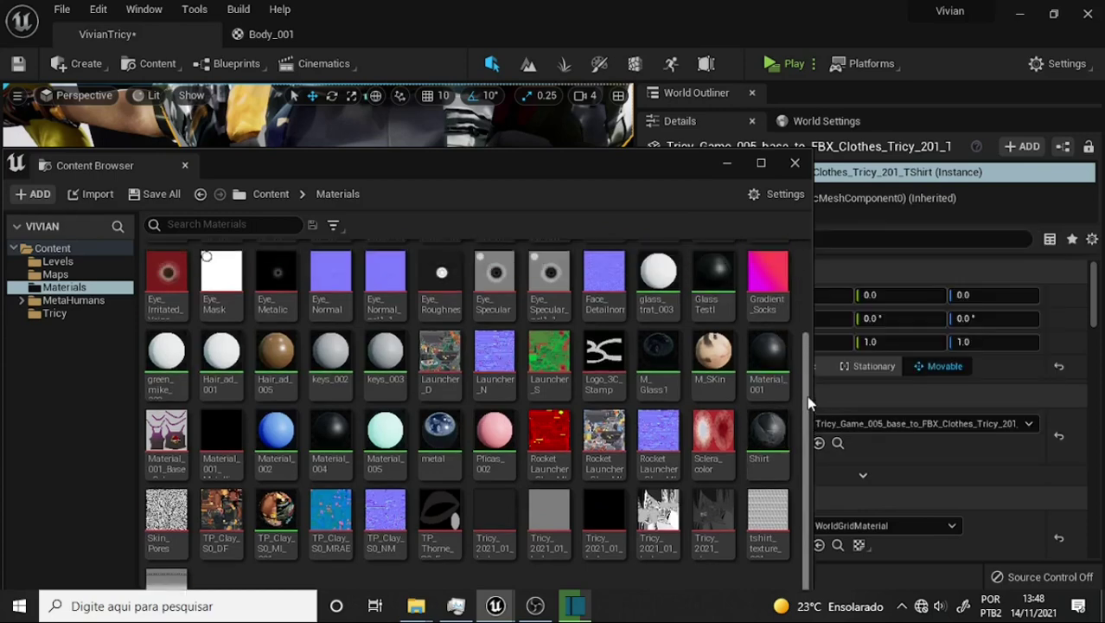
pyautogui.scroll(-1, 811, 404)
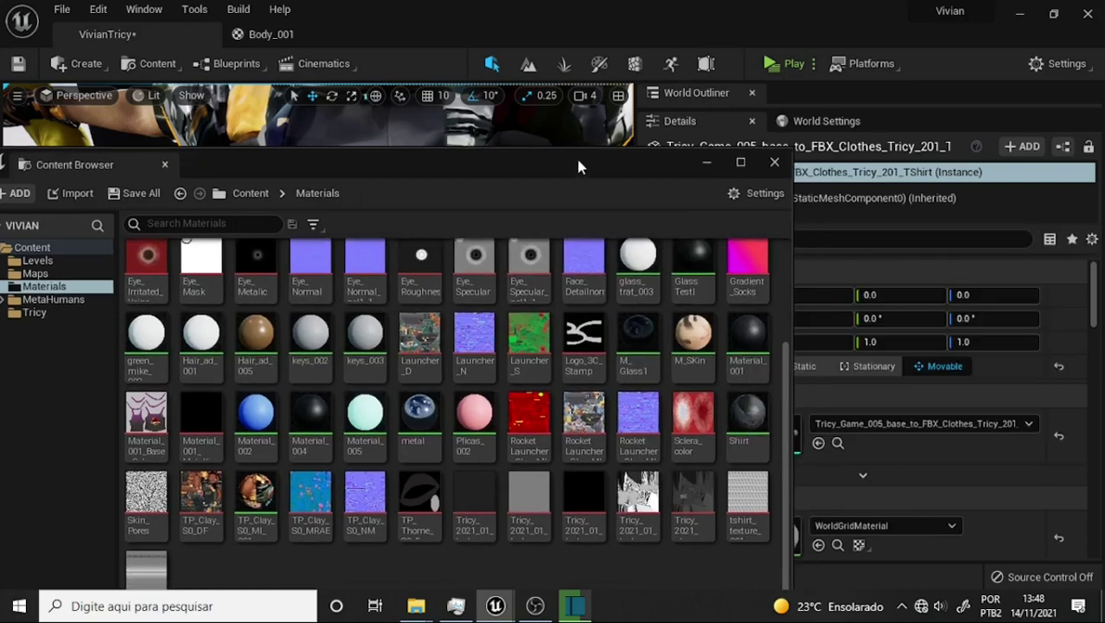
pyautogui.moveTo(592, 160); pyautogui.dragTo(282, 152)
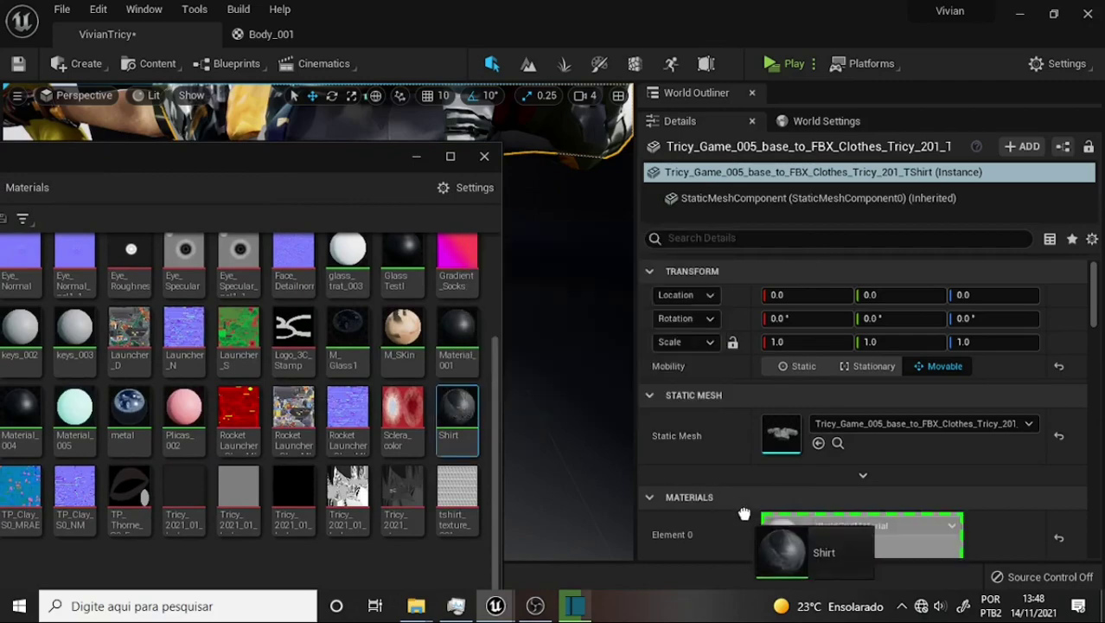
pyautogui.moveTo(456, 409); pyautogui.dragTo(782, 523)
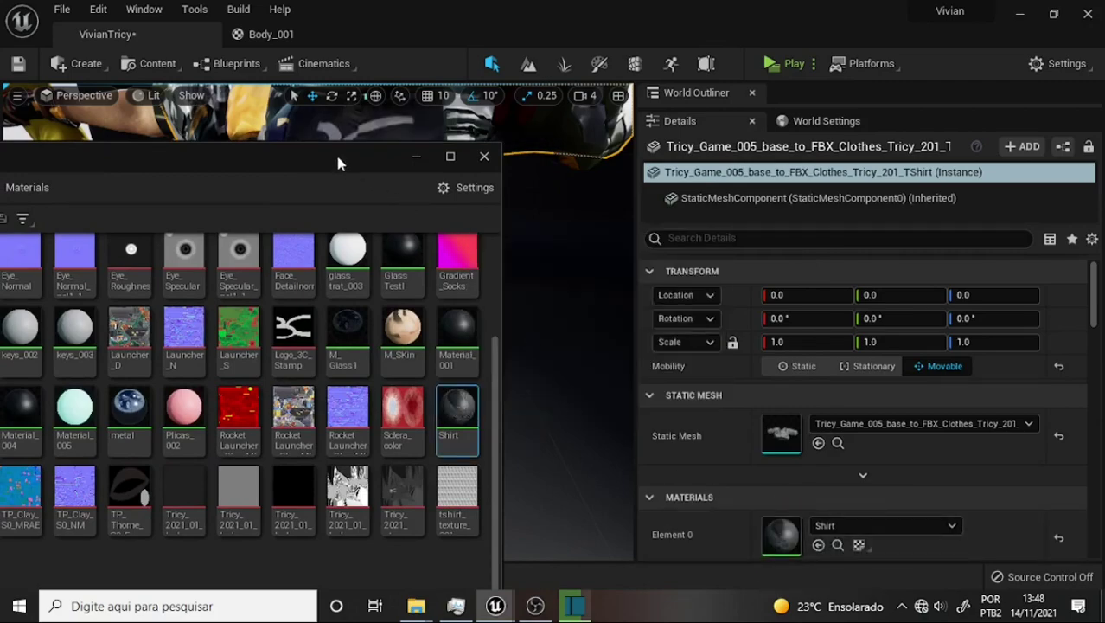
pyautogui.moveTo(337, 163)
pyautogui.mouseDown()
pyautogui.moveTo(694, 154)
pyautogui.moveTo(505, 210)
pyautogui.mouseUp()
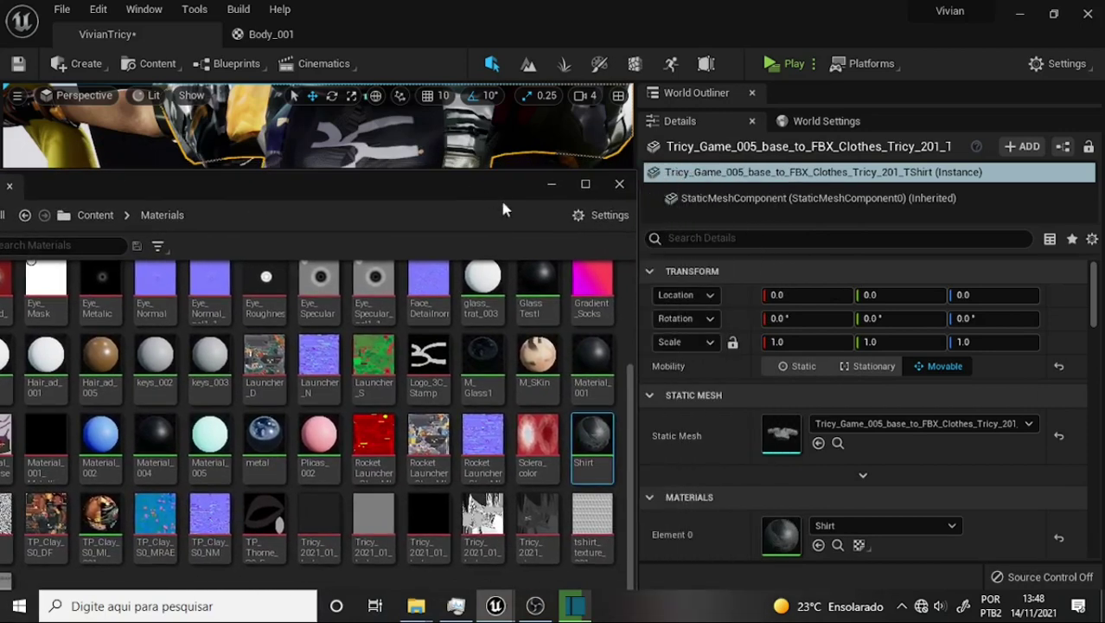
pyautogui.doubleClick(593, 439)
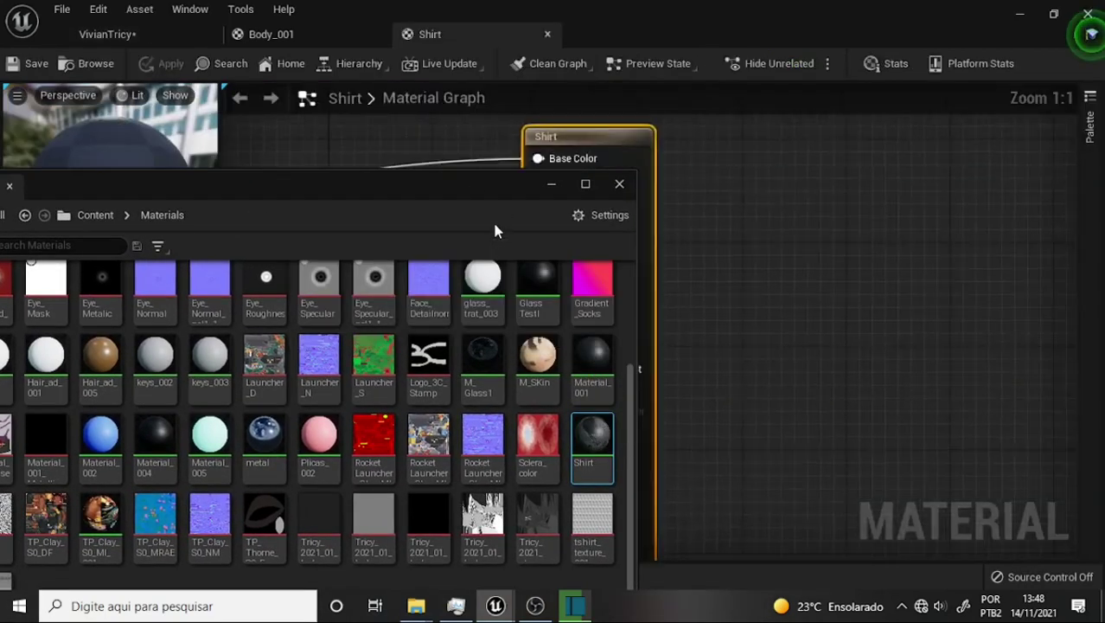
pyautogui.moveTo(459, 184)
pyautogui.mouseDown()
pyautogui.moveTo(838, 122)
pyautogui.moveTo(627, 104)
pyautogui.mouseUp()
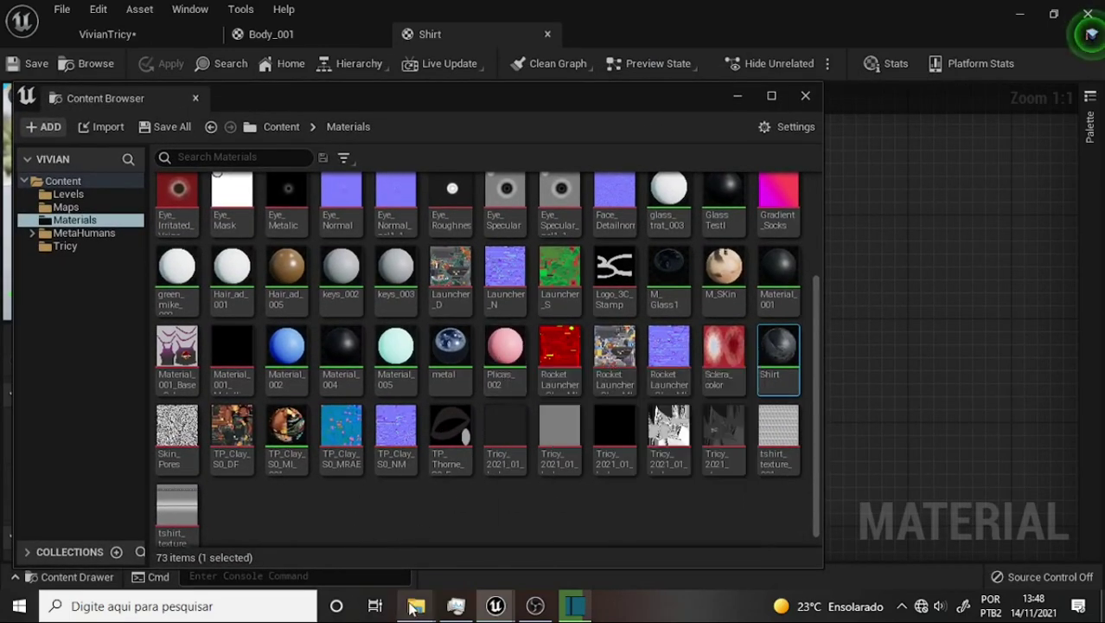
pyautogui.moveTo(416, 605)
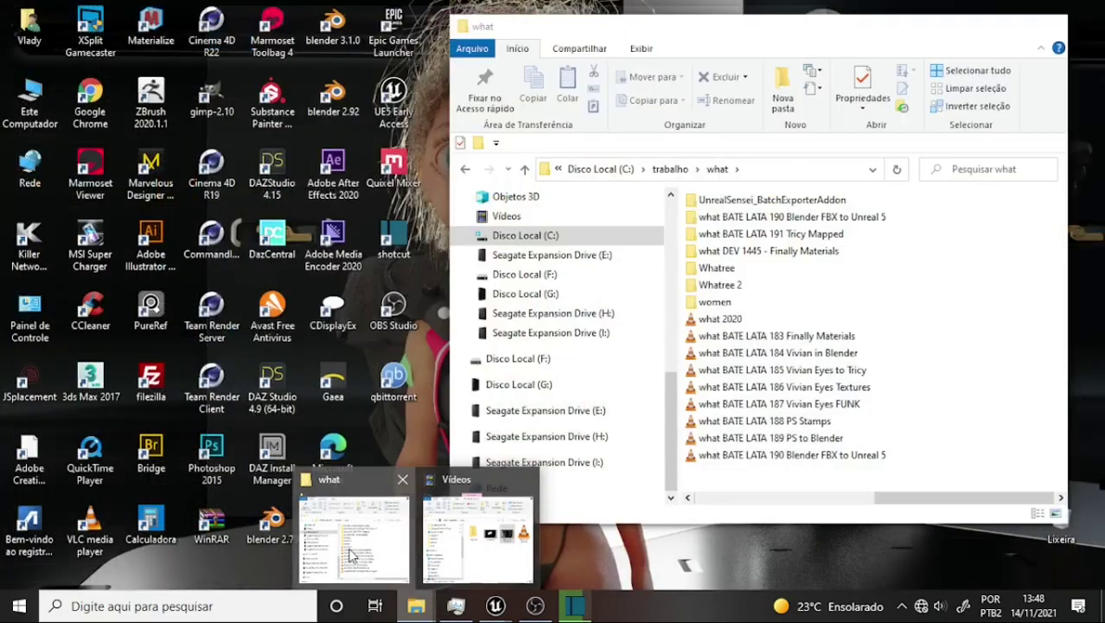
# - In Explorer, navigate to what > Bate Lata > staff Tricy > textures
pyautogui.click(401, 549)
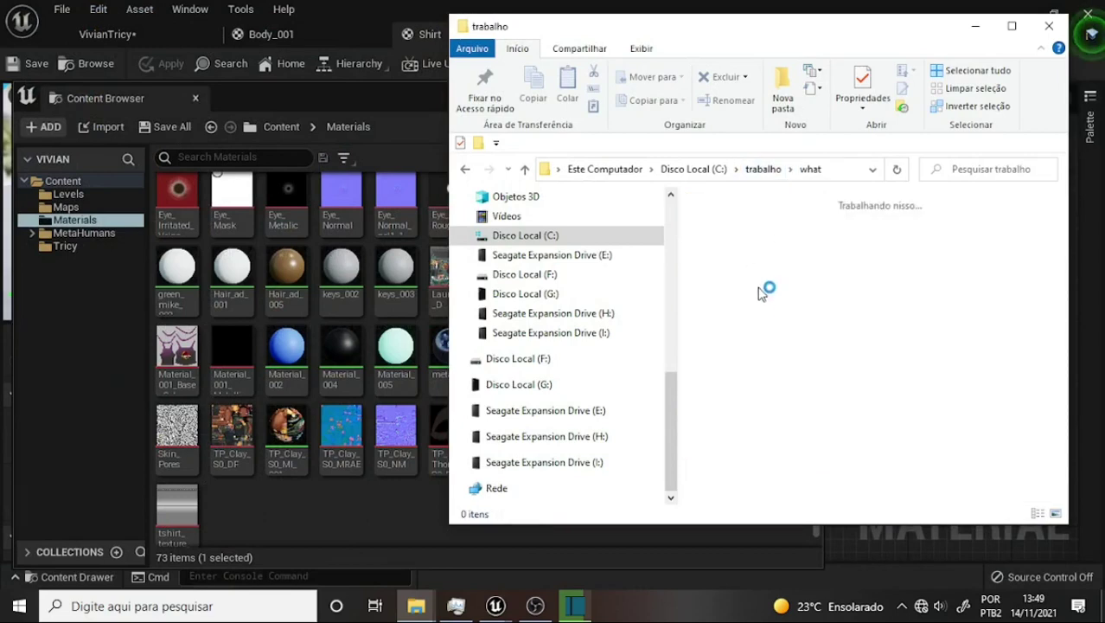
pyautogui.doubleClick(729, 316)
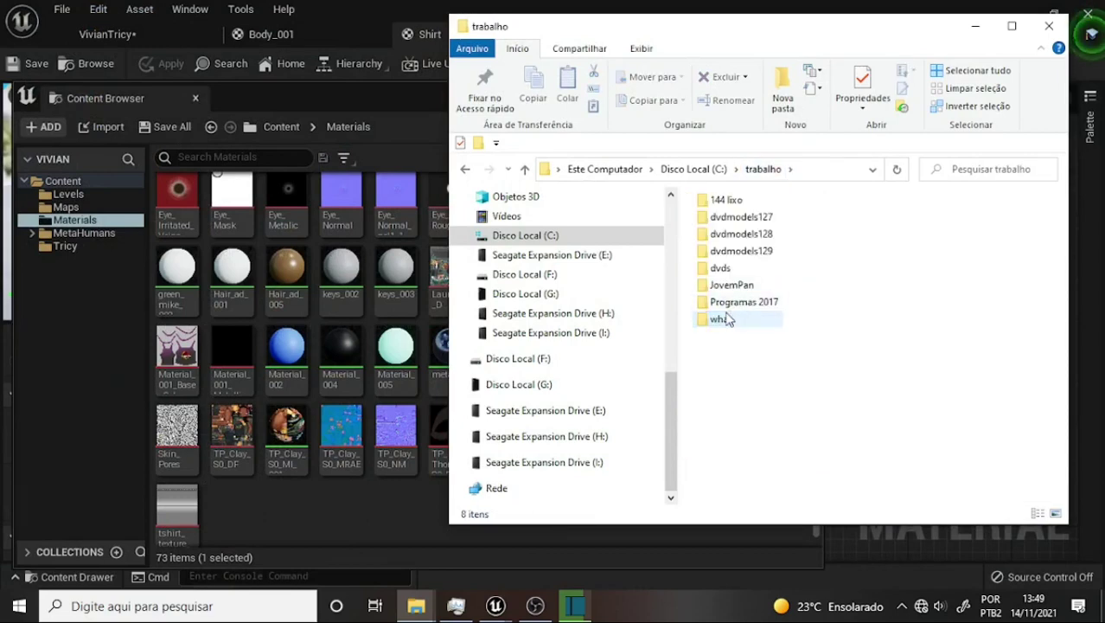
pyautogui.doubleClick(731, 219)
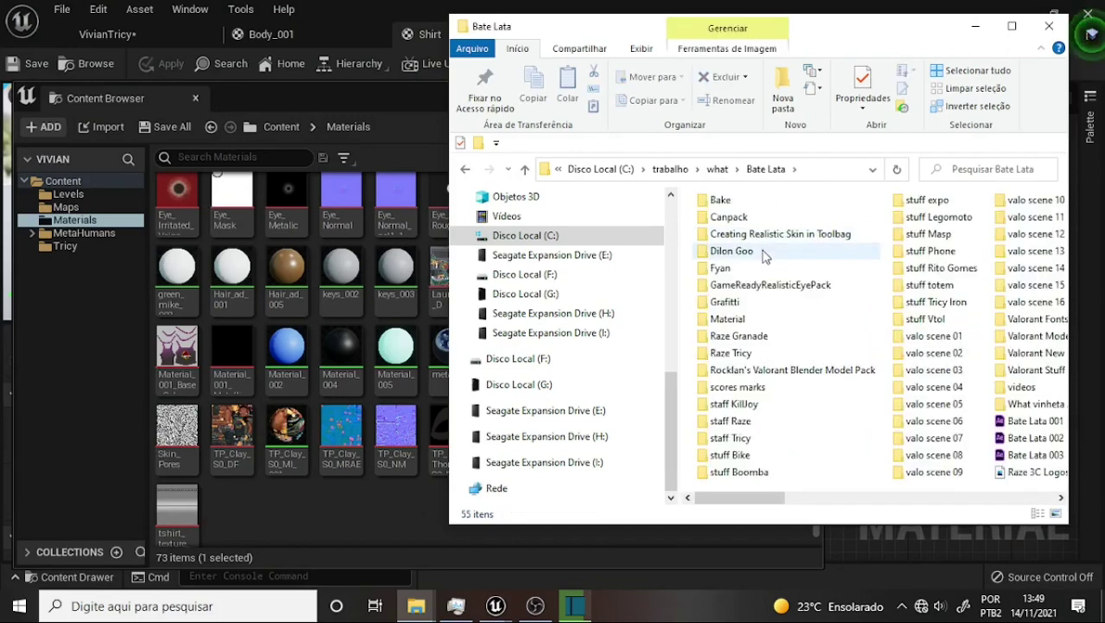
pyautogui.click(737, 439)
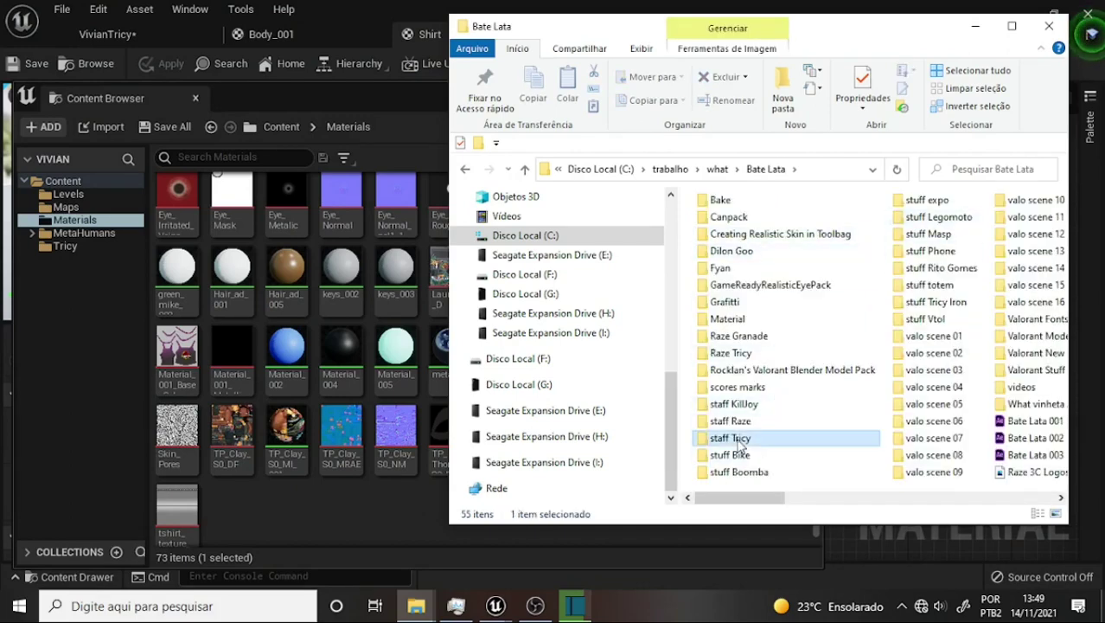
pyautogui.press('Return')
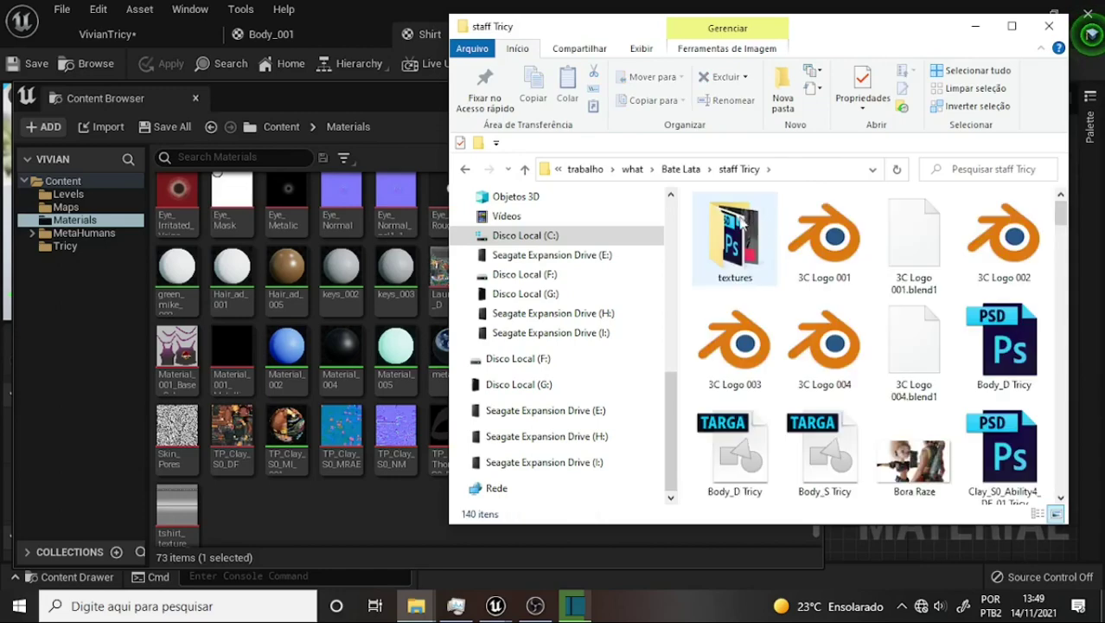
pyautogui.doubleClick(737, 235)
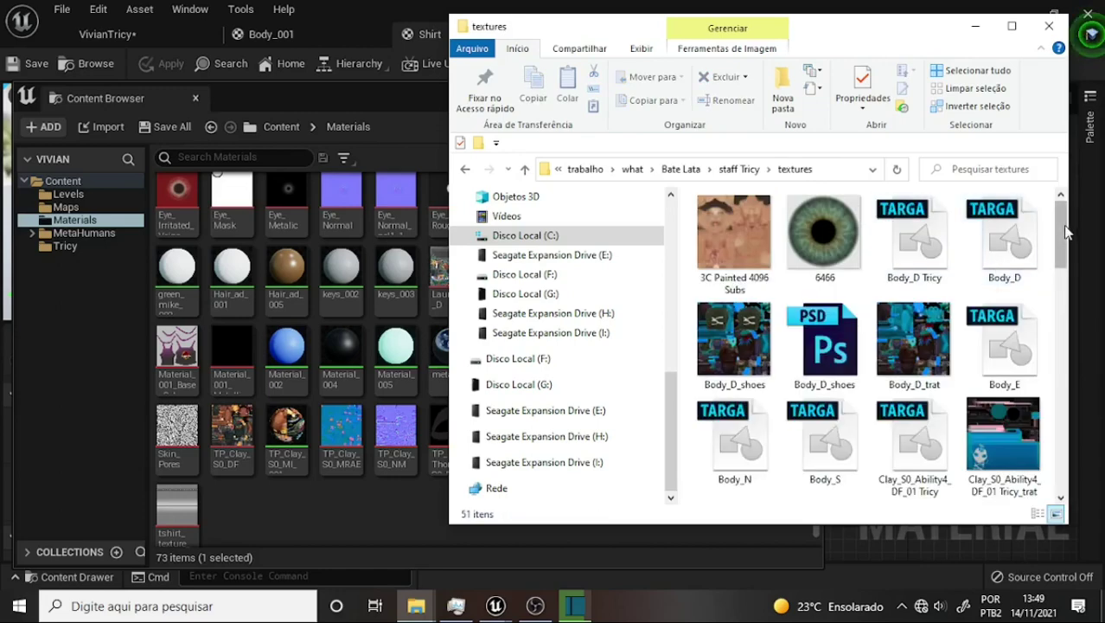
# - Drag the Tricy 2021 stamp image into Unreal's Materials folder to import it
pyautogui.scroll(-5, 919, 240)
pyautogui.scroll(-5, 917, 309)
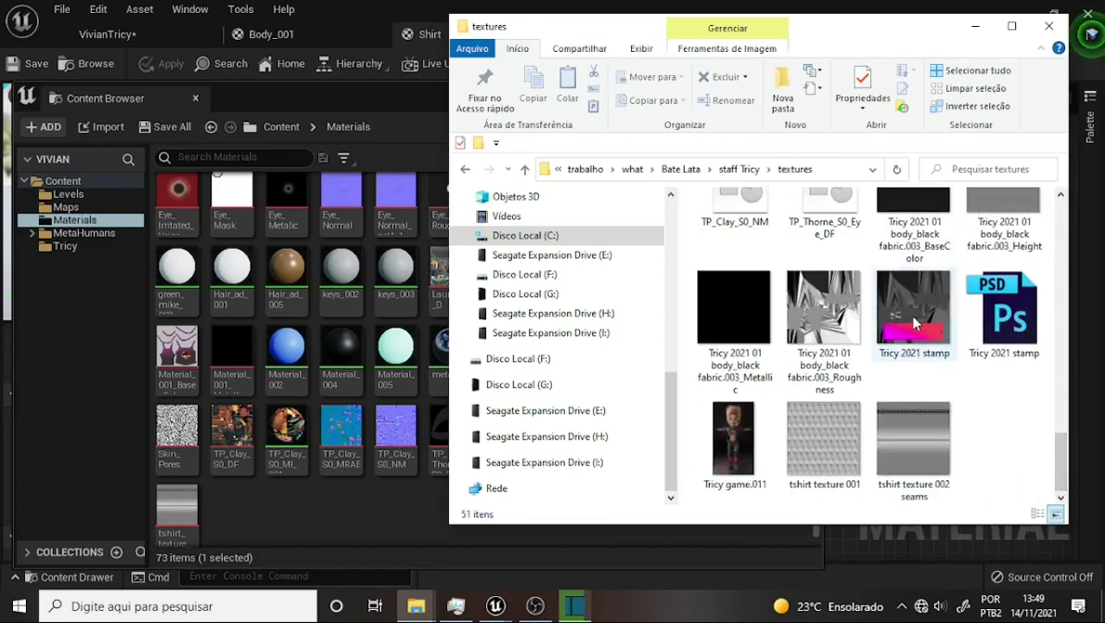
pyautogui.moveTo(916, 322); pyautogui.dragTo(364, 525)
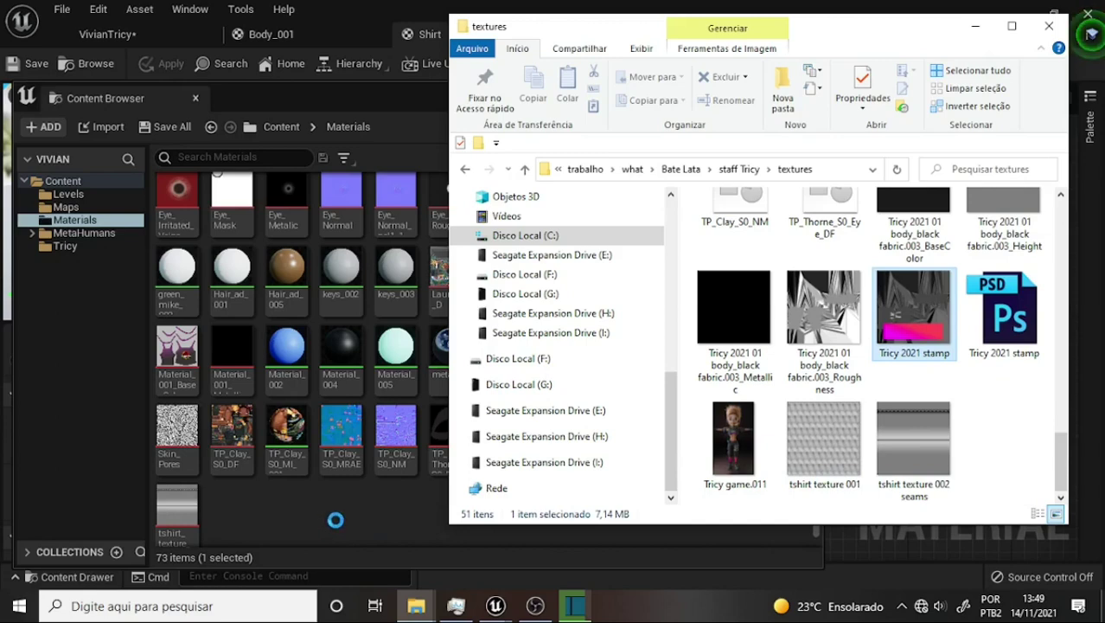
pyautogui.moveTo(337, 525); pyautogui.dragTo(340, 523)
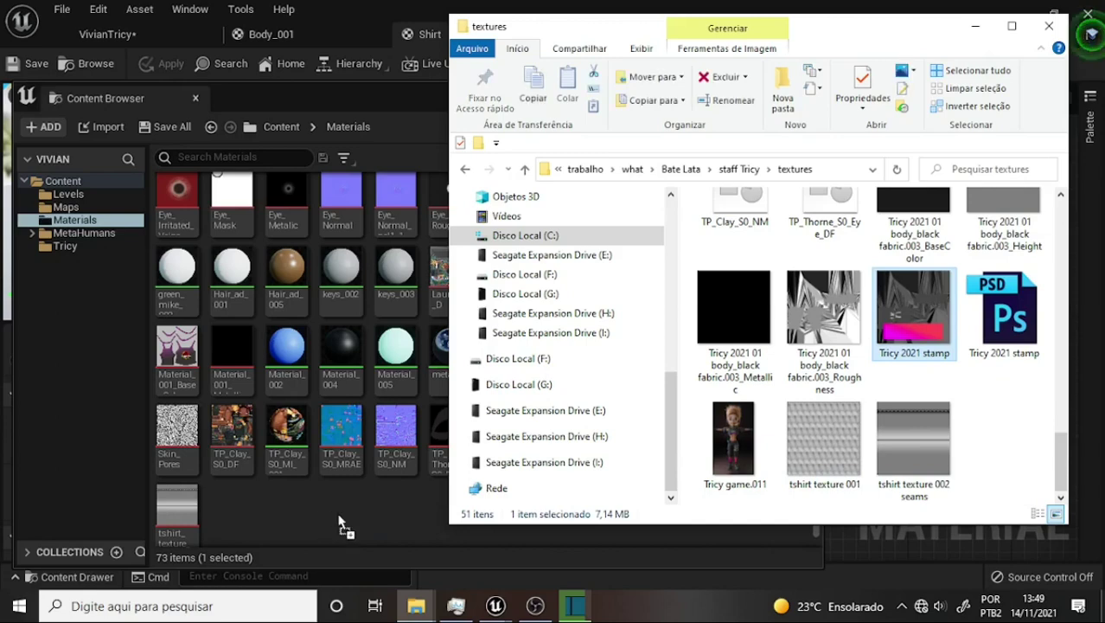
pyautogui.click(403, 97)
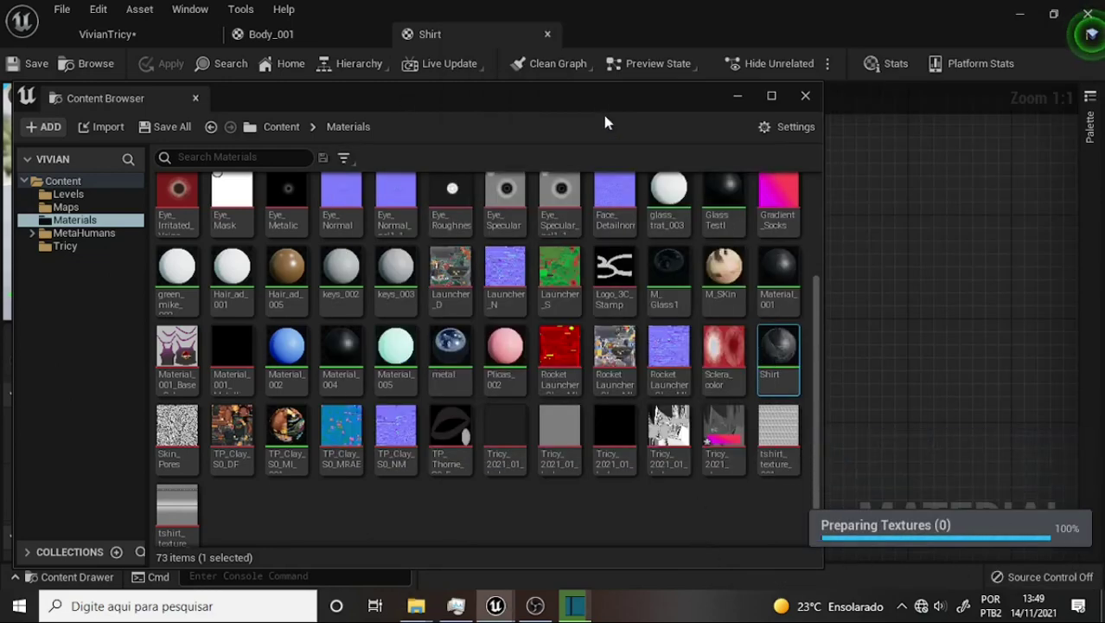
# - Move the Content Browser aside and zoom out the Shirt material graph to reveal its texture nodes
pyautogui.moveTo(597, 98); pyautogui.dragTo(895, 212)
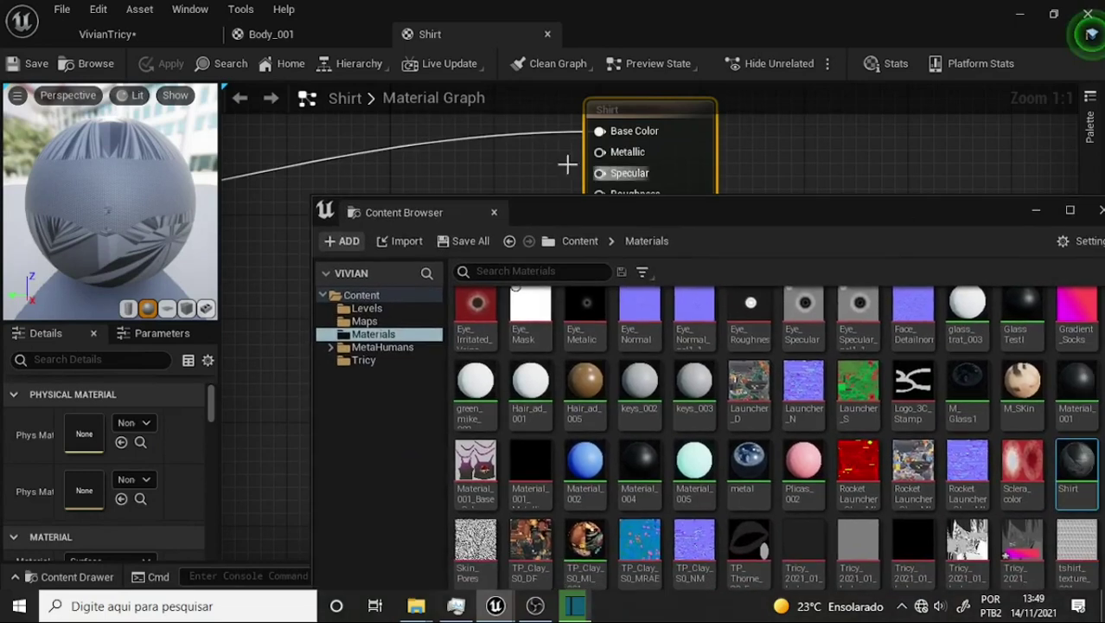
pyautogui.scroll(-2, 469, 147)
pyautogui.scroll(-2, 474, 156)
pyautogui.scroll(-1, 474, 157)
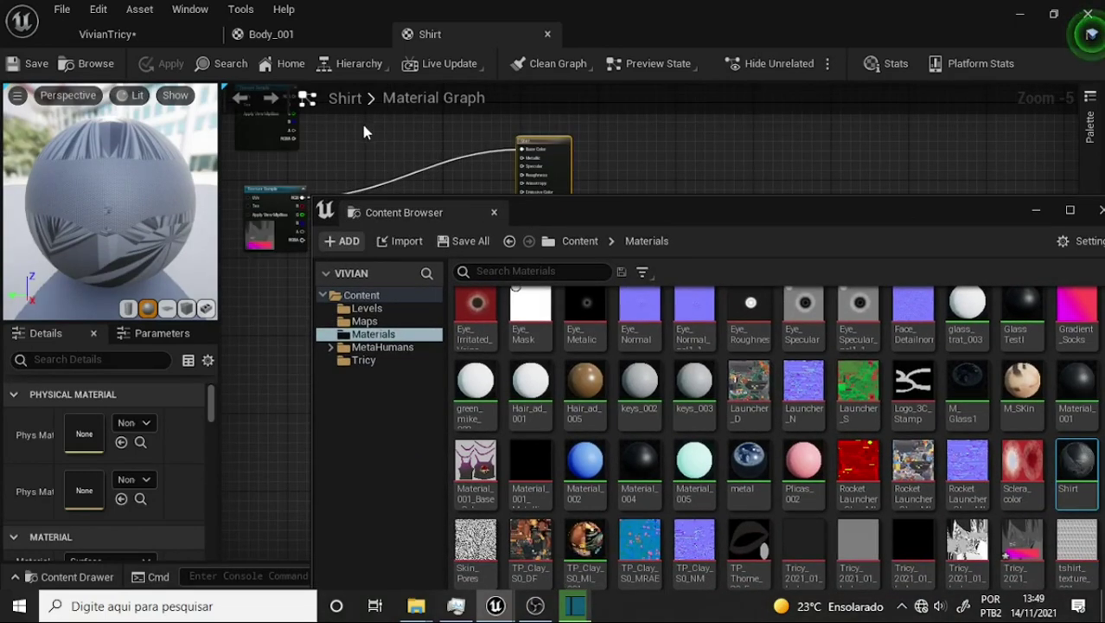
pyautogui.moveTo(361, 120)
pyautogui.mouseDown(button='right')
pyautogui.moveTo(467, 242)
pyautogui.moveTo(530, 147)
pyautogui.mouseUp(button='right')
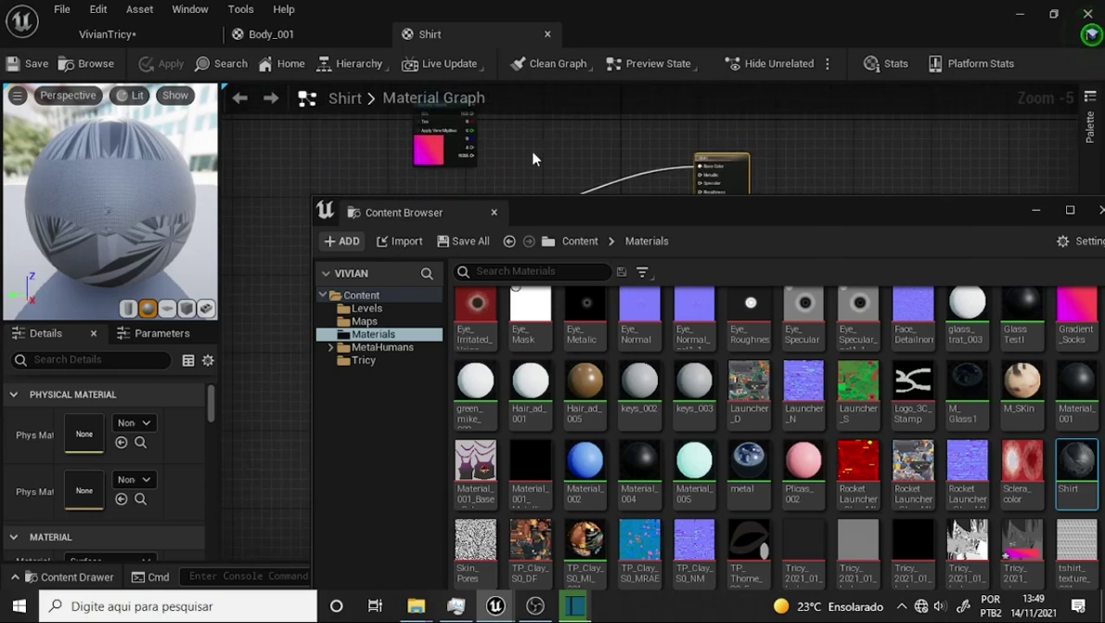
pyautogui.moveTo(749, 213); pyautogui.dragTo(628, 289)
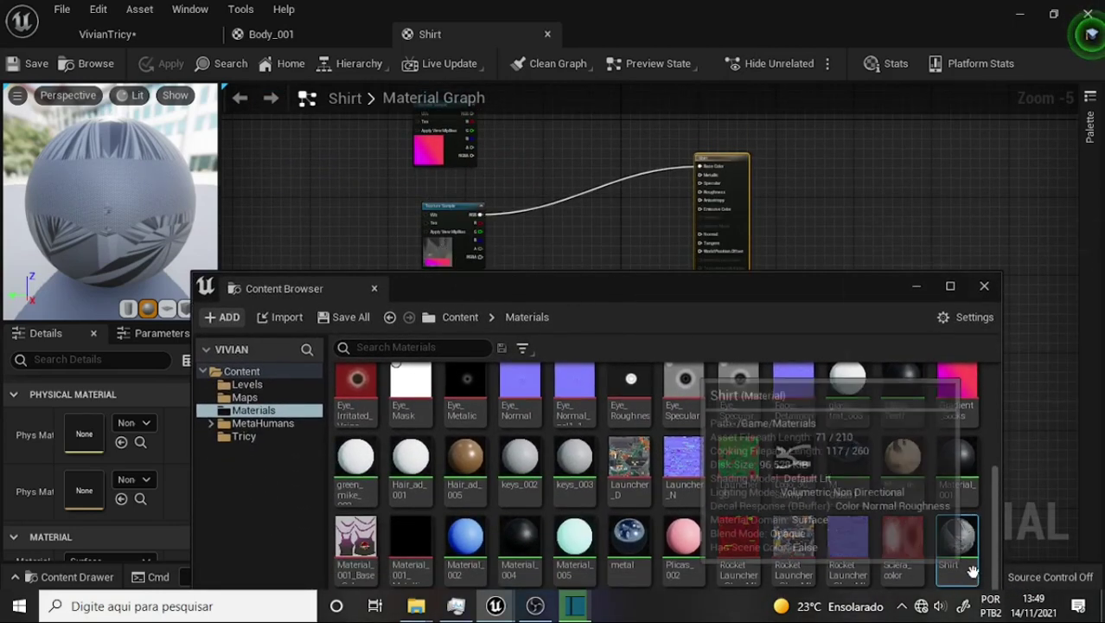
pyautogui.moveTo(654, 285); pyautogui.dragTo(703, 200)
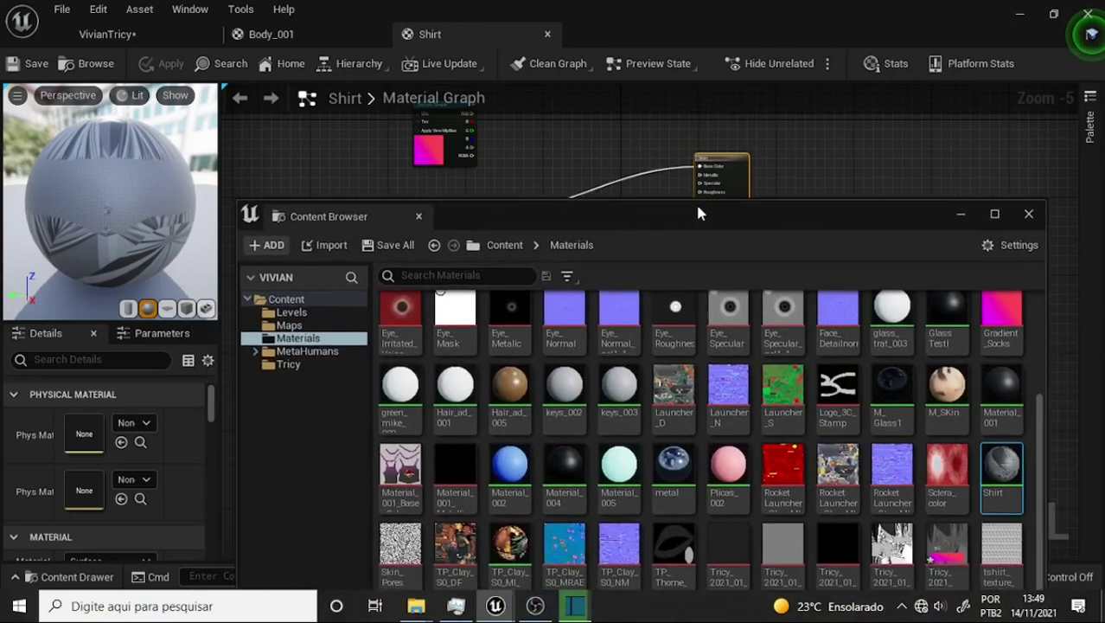
# - In the VivianTricy level, drop the Shirt material onto Element 0, then return to Shirt
pyautogui.click(104, 33)
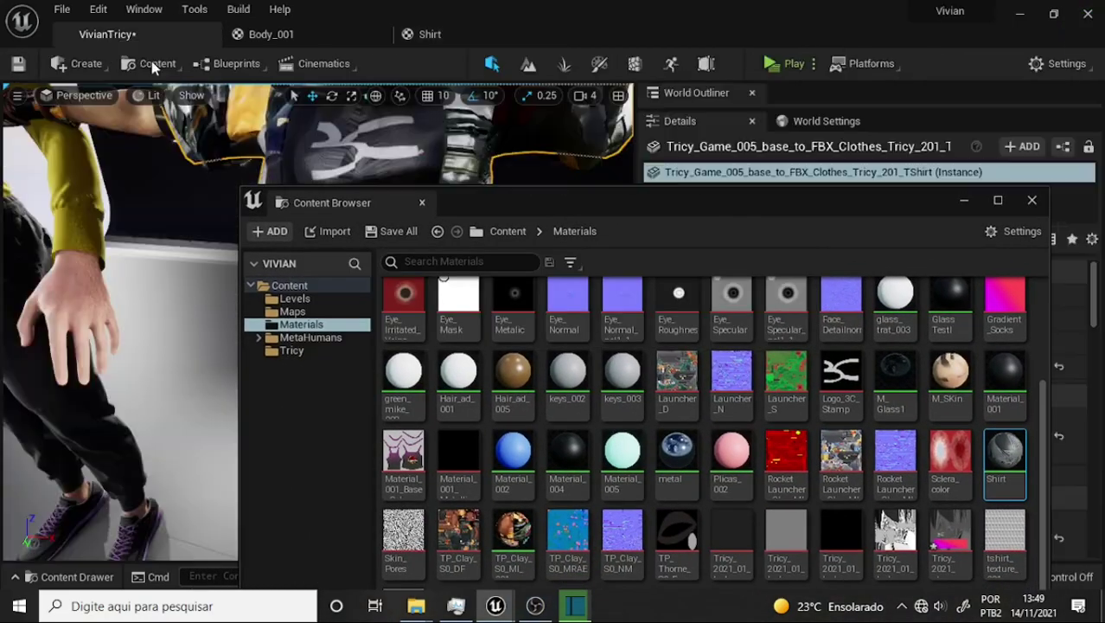
pyautogui.moveTo(586, 204); pyautogui.dragTo(613, 384)
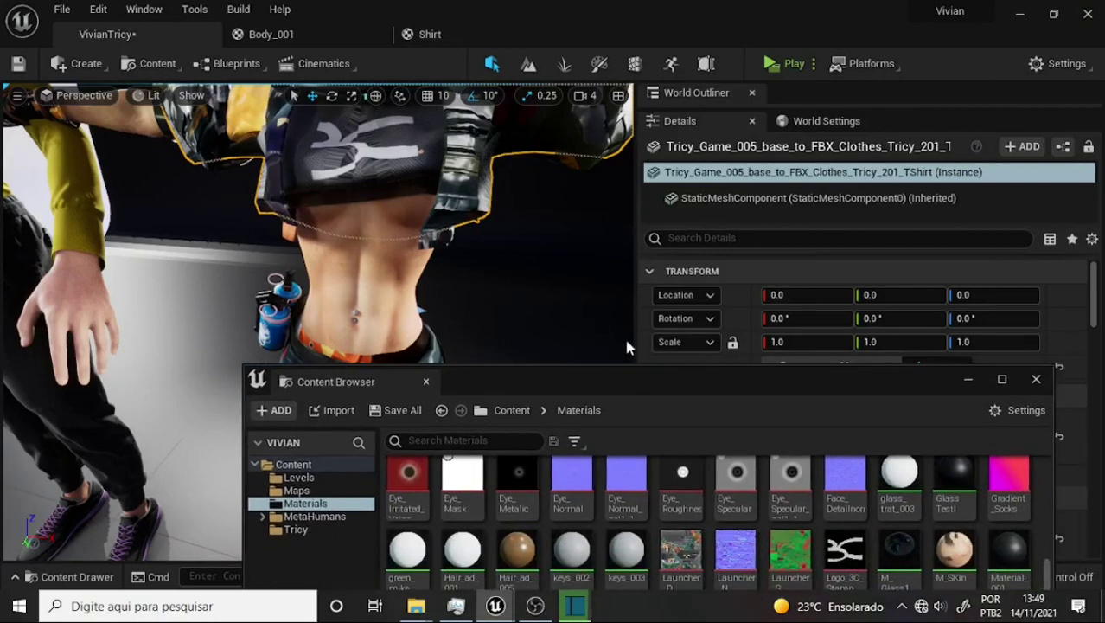
pyautogui.moveTo(751, 387)
pyautogui.mouseDown()
pyautogui.moveTo(341, 151)
pyautogui.moveTo(281, 148)
pyautogui.mouseUp()
pyautogui.moveTo(565, 390); pyautogui.dragTo(777, 517)
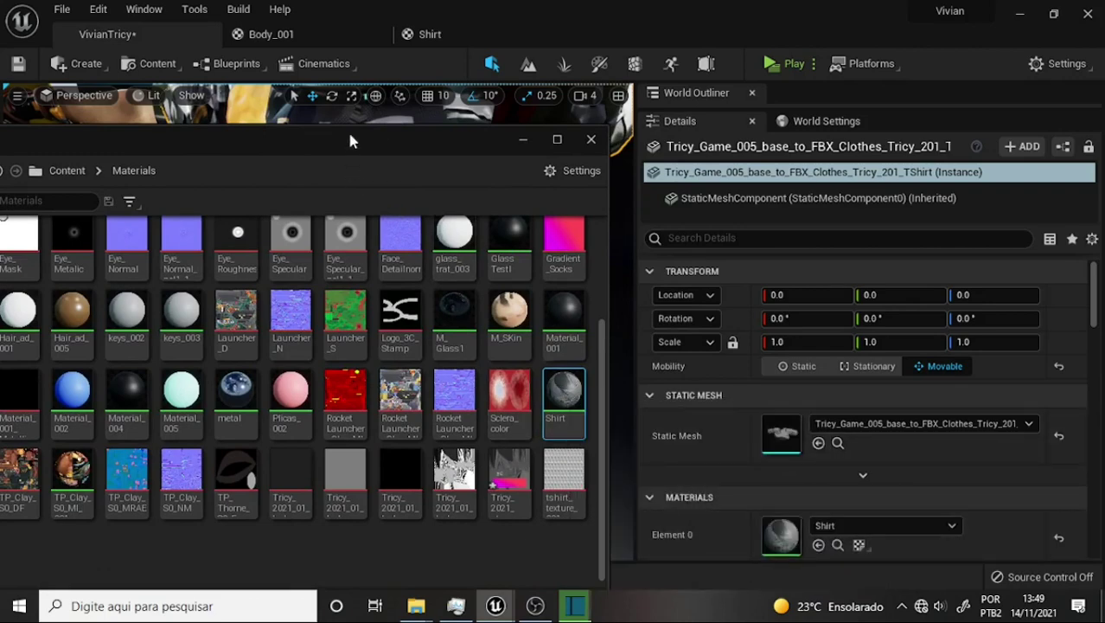
pyautogui.moveTo(350, 141); pyautogui.dragTo(636, 302)
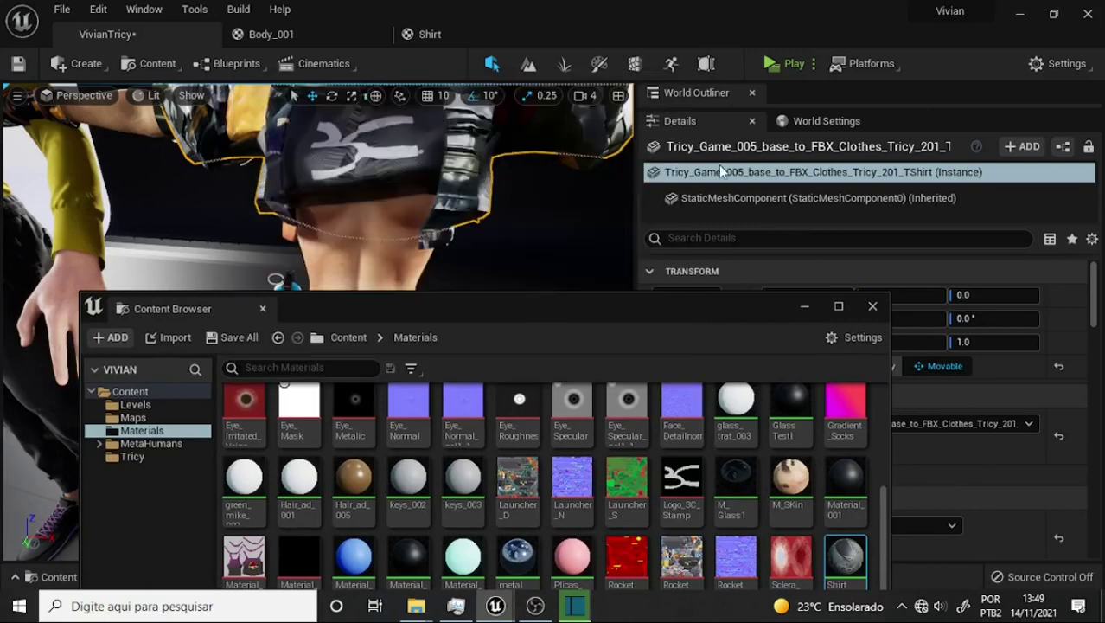
pyautogui.click(432, 33)
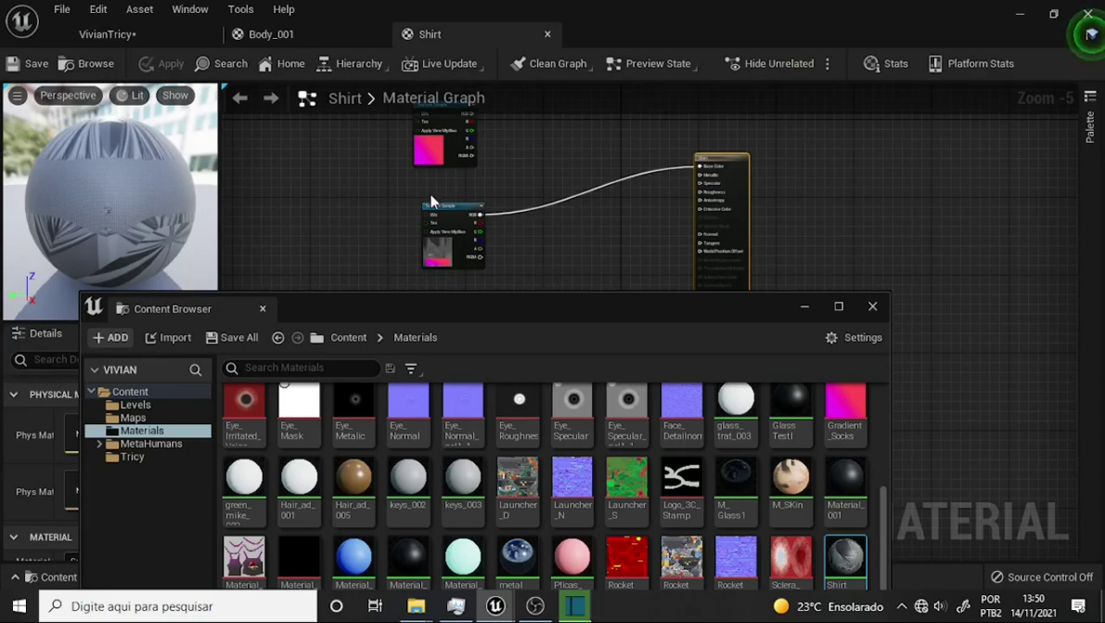
# - Close the Content Browser, widen the preview column, nudge the Texture Sample node and save Shirt
pyautogui.moveTo(446, 205); pyautogui.dragTo(441, 199)
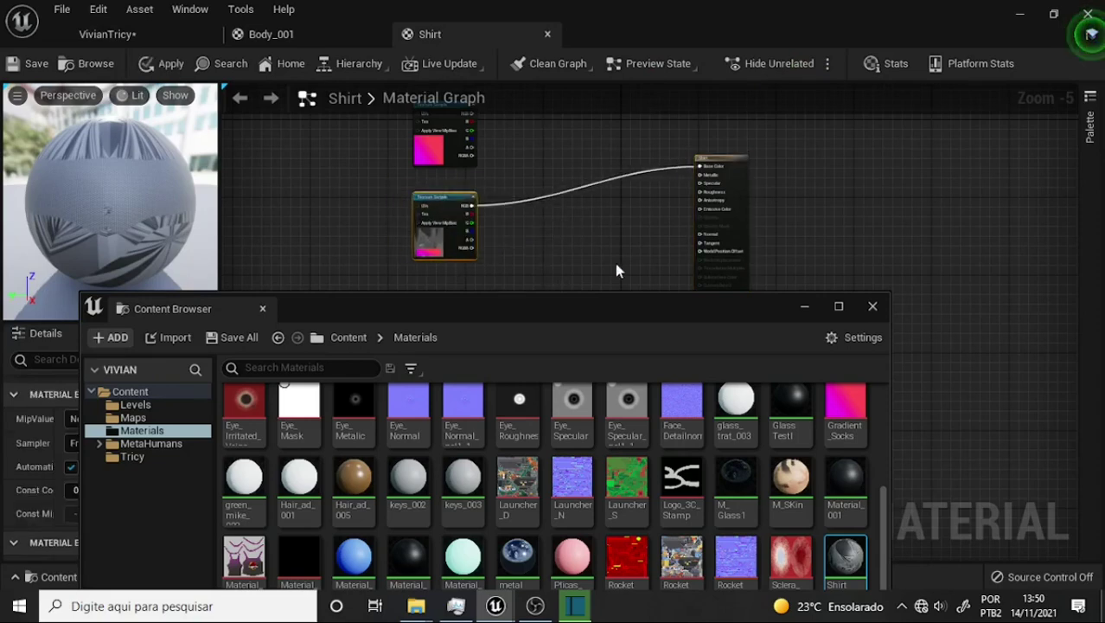
pyautogui.moveTo(612, 302); pyautogui.dragTo(697, 197)
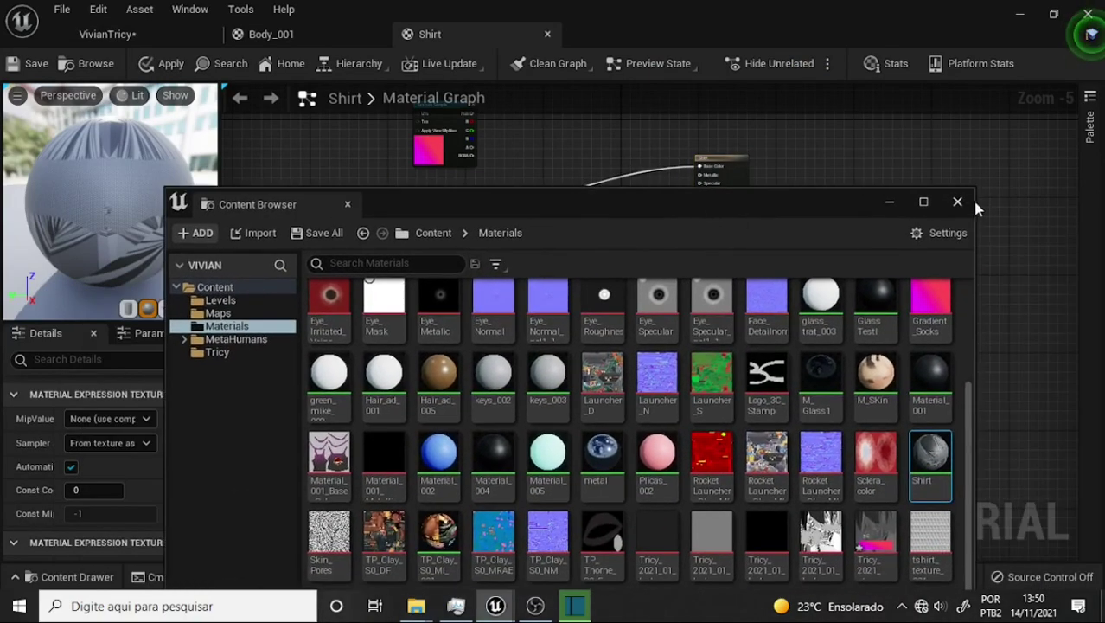
pyautogui.click(957, 202)
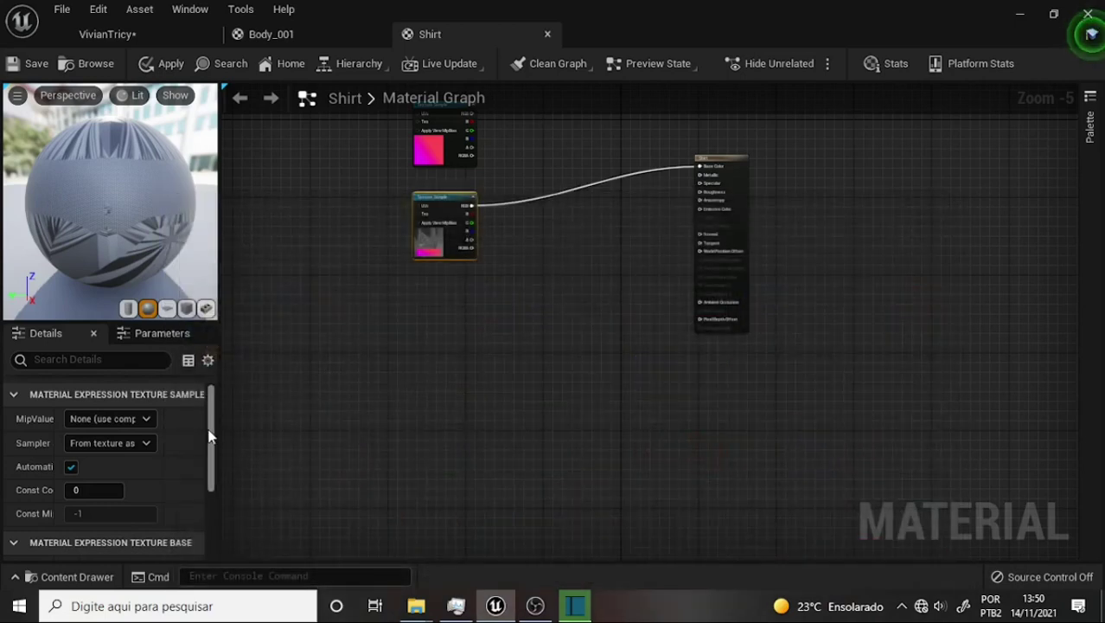
pyautogui.moveTo(217, 432)
pyautogui.mouseDown()
pyautogui.moveTo(348, 433)
pyautogui.moveTo(342, 519)
pyautogui.moveTo(332, 343)
pyautogui.mouseUp()
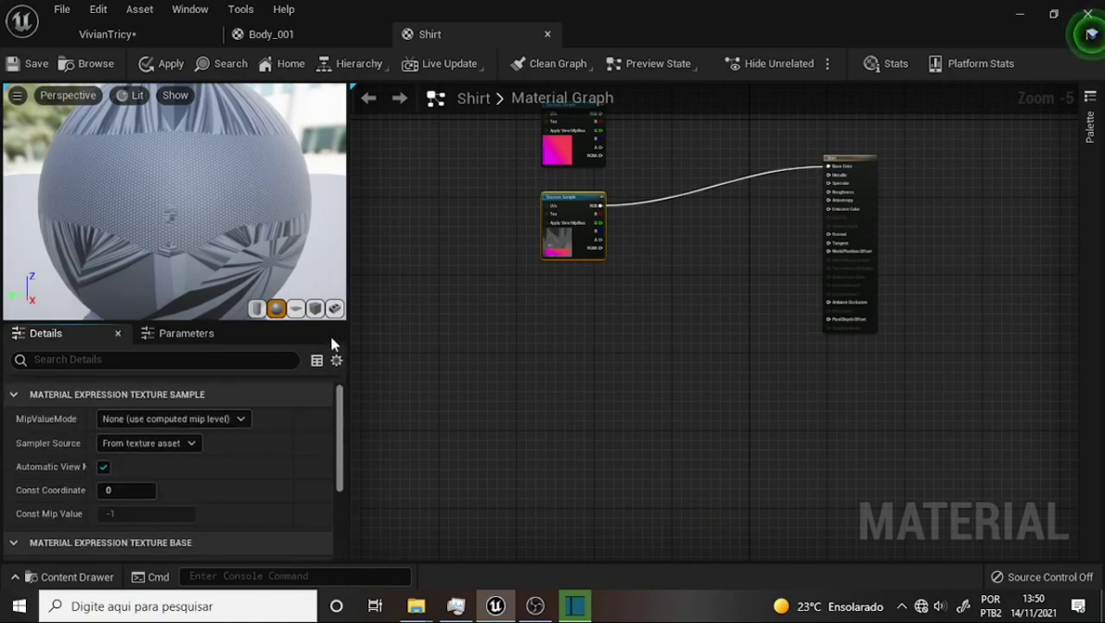
pyautogui.moveTo(571, 197); pyautogui.dragTo(546, 193)
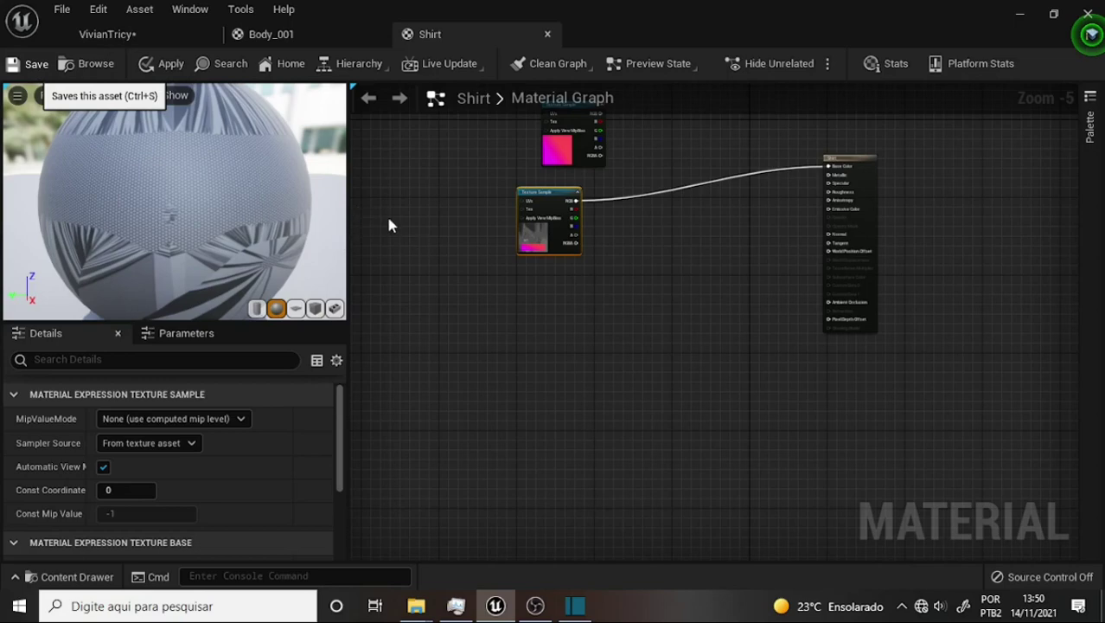
pyautogui.click(166, 64)
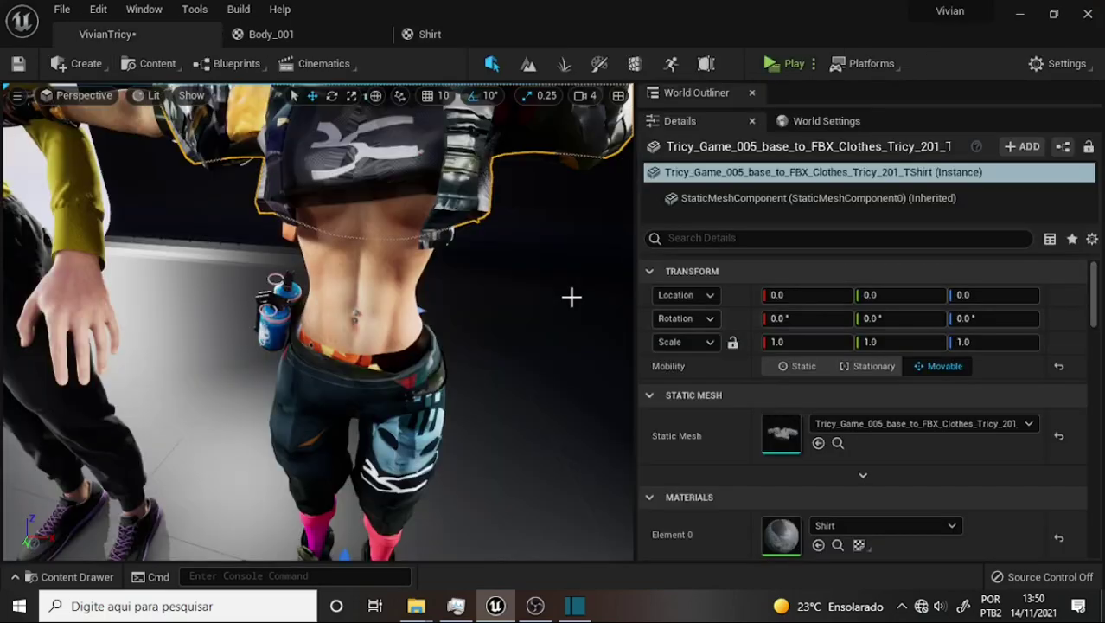
pyautogui.moveTo(571, 295); pyautogui.dragTo(571, 295, button='right')
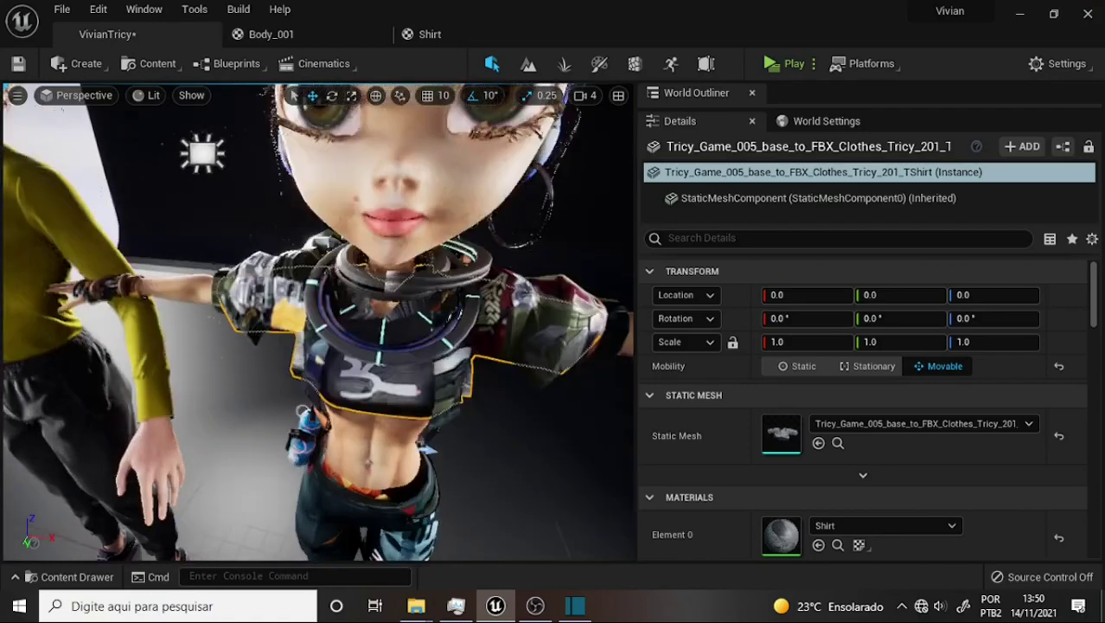
pyautogui.moveTo(566, 343); pyautogui.dragTo(566, 343, button='right')
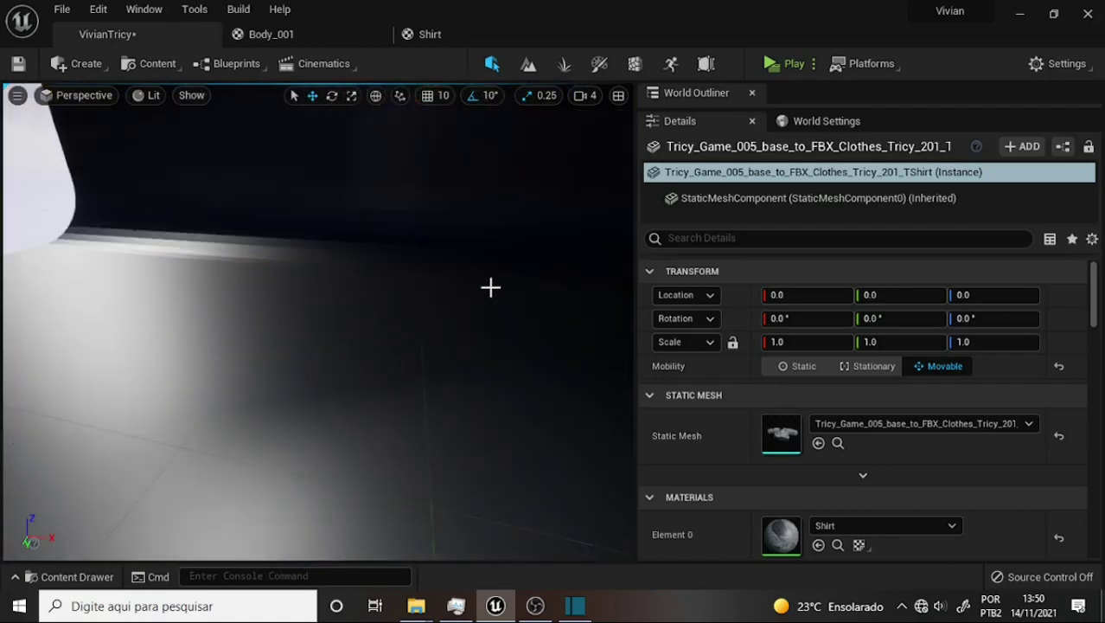
pyautogui.press('f')
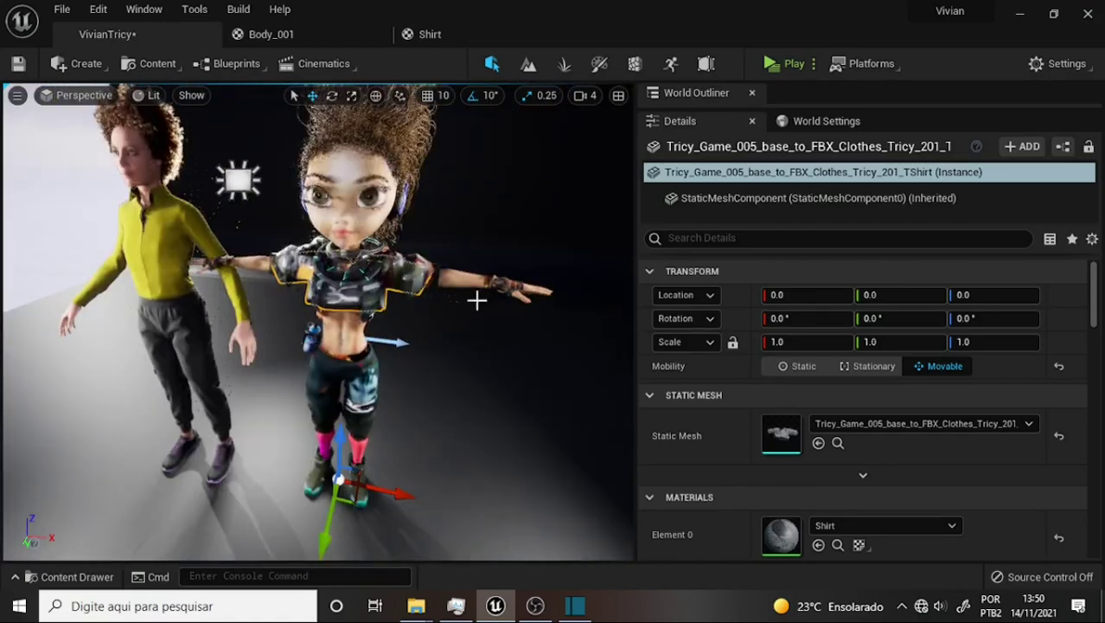
pyautogui.moveTo(469, 327); pyautogui.dragTo(471, 319, button='right')
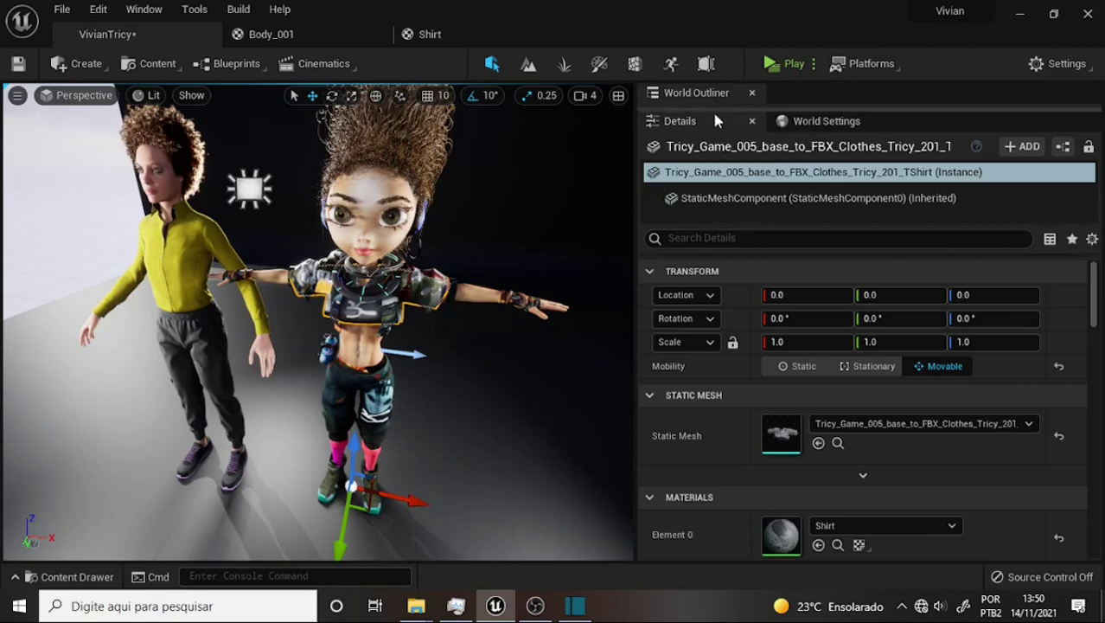
pyautogui.moveTo(714, 121); pyautogui.dragTo(721, 170)
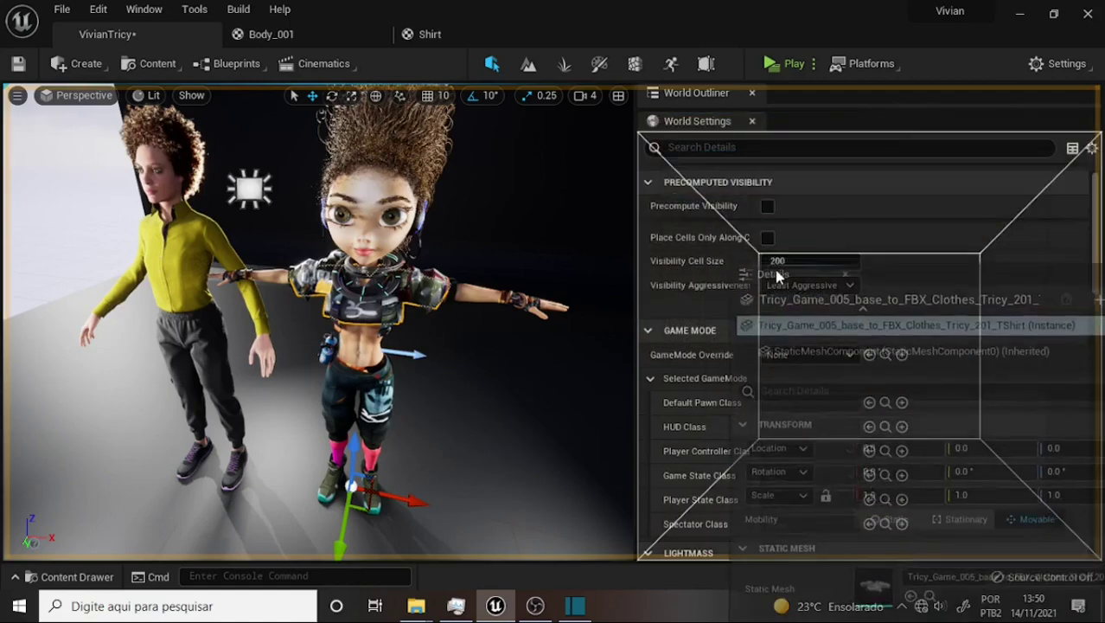
# - Shuffle the Details and World Outliner panels, then load the Default Editor Layout from Window
pyautogui.moveTo(723, 216)
pyautogui.mouseDown()
pyautogui.moveTo(727, 288)
pyautogui.moveTo(692, 130)
pyautogui.moveTo(709, 173)
pyautogui.mouseUp()
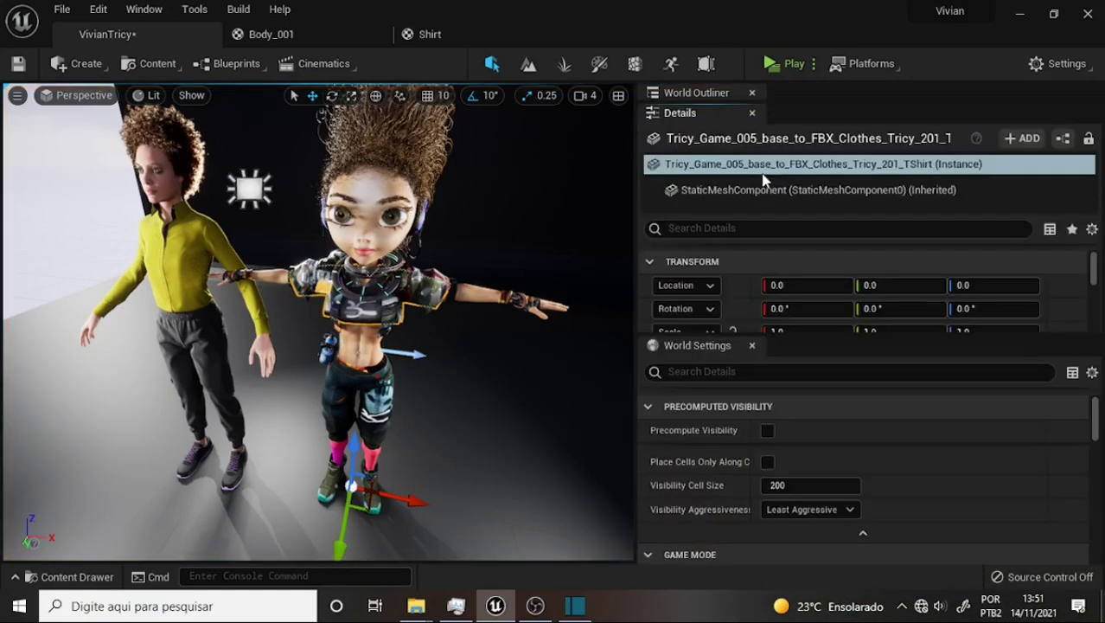
pyautogui.moveTo(726, 99); pyautogui.dragTo(703, 344)
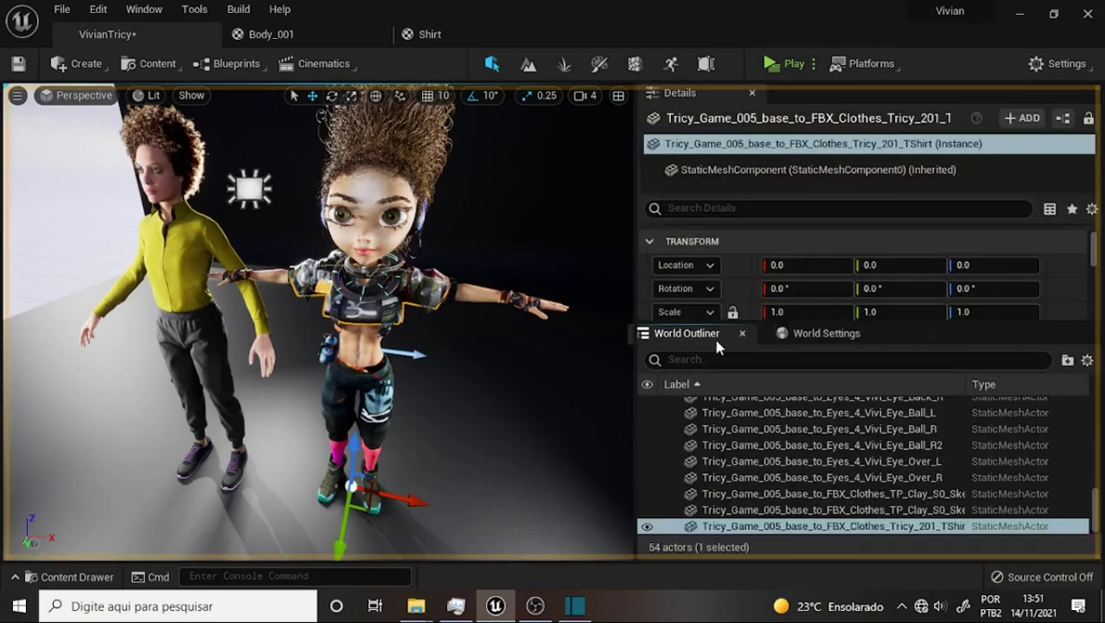
pyautogui.moveTo(720, 337); pyautogui.dragTo(709, 154)
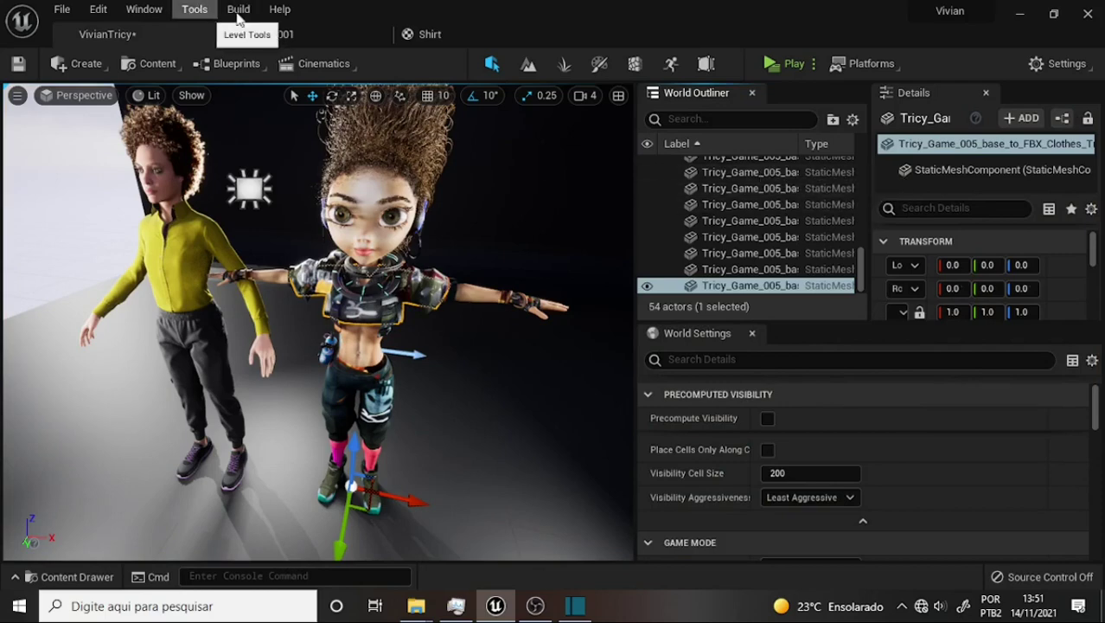
pyautogui.click(143, 8)
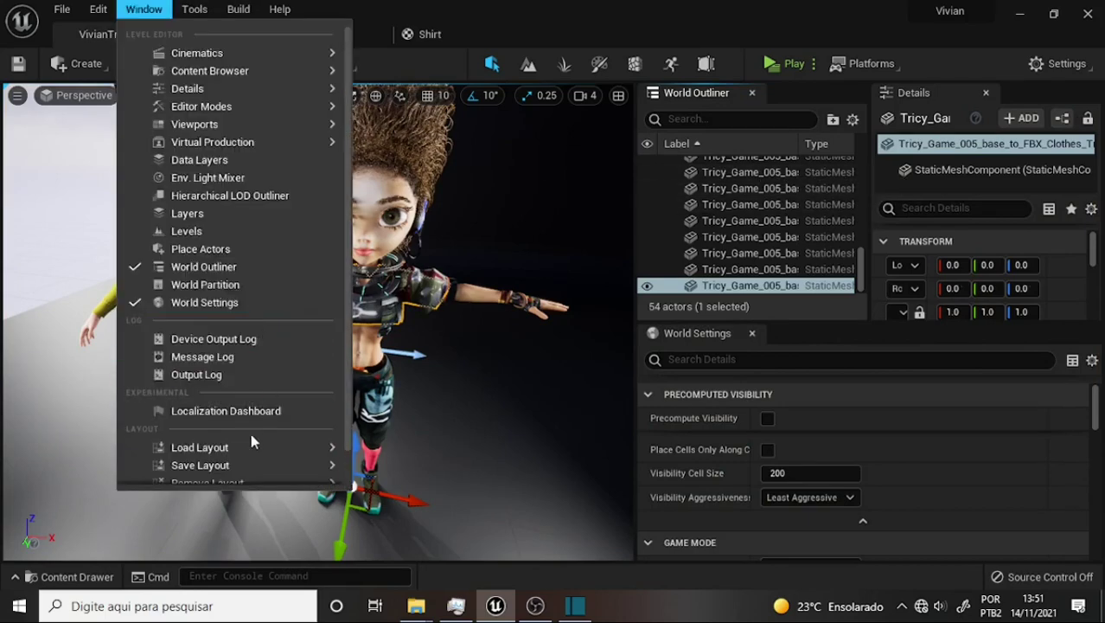
pyautogui.moveTo(245, 447)
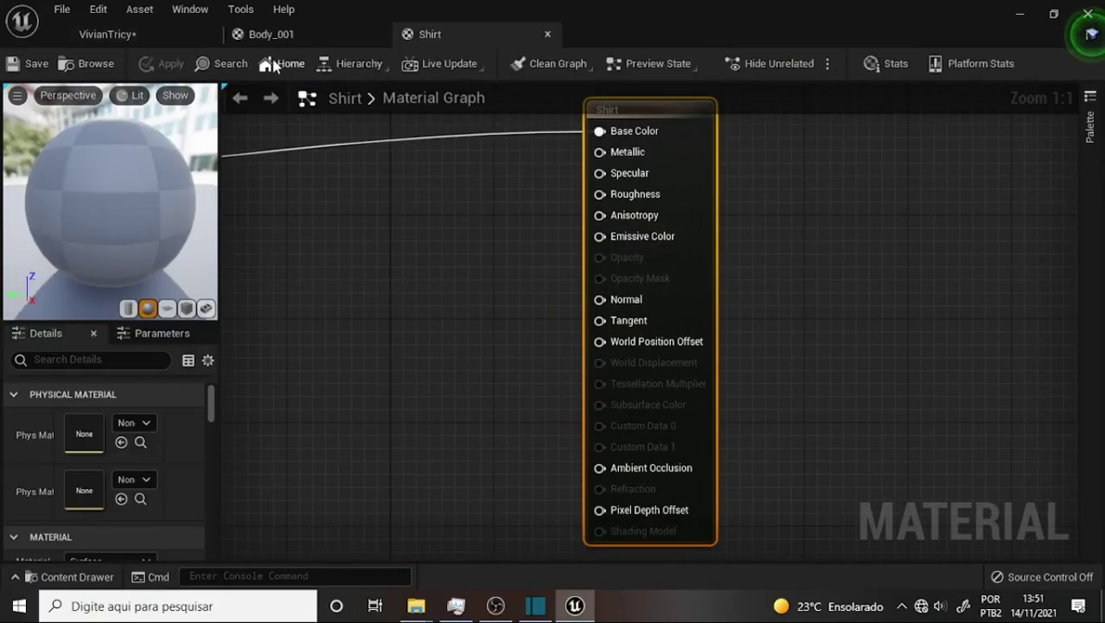
# - Return to the VivianTricy level and widen the World Outliner and Details panels
pyautogui.click(107, 34)
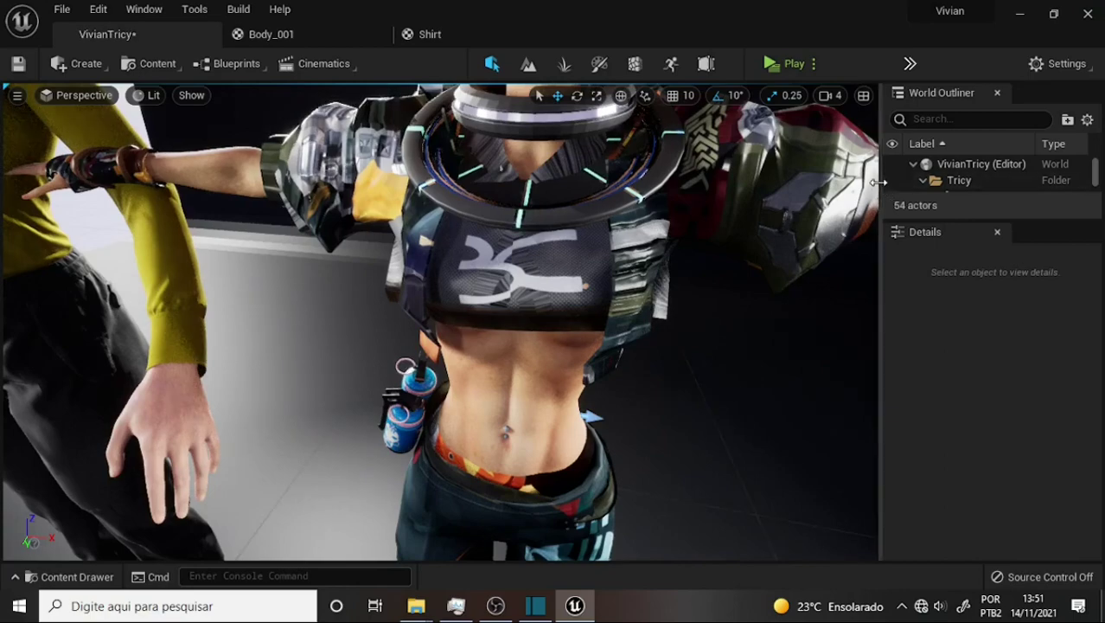
pyautogui.moveTo(865, 185); pyautogui.dragTo(865, 184, button='right')
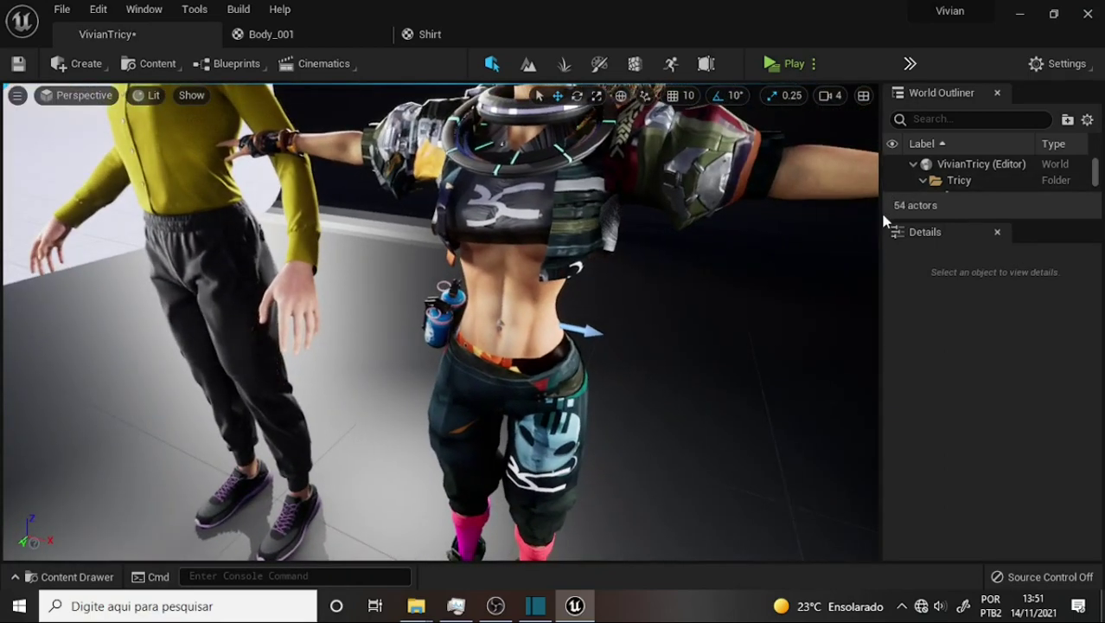
pyautogui.moveTo(880, 214); pyautogui.dragTo(719, 234)
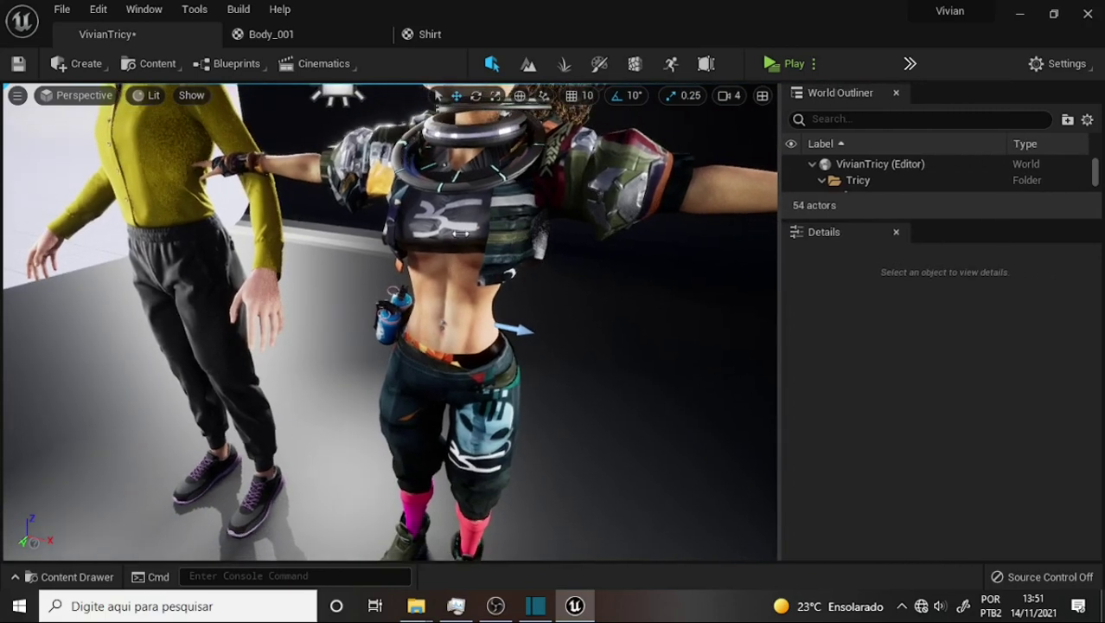
# - Select the T-shirt mesh, locate it in the World Outliner and frame it with F
pyautogui.click(566, 139)
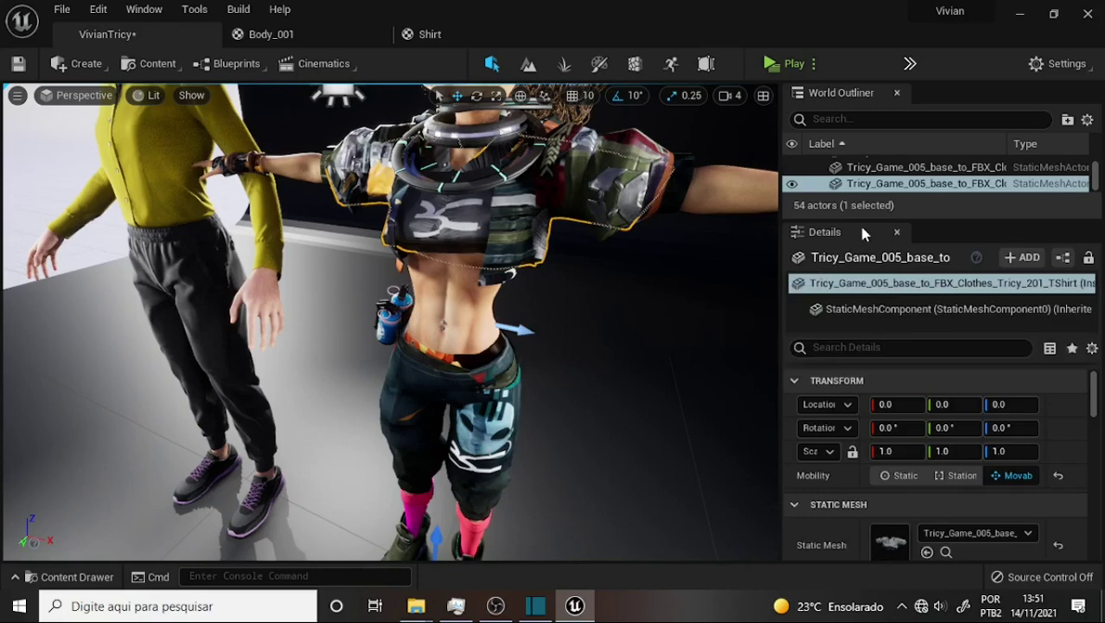
pyautogui.moveTo(848, 220)
pyautogui.mouseDown()
pyautogui.moveTo(848, 366)
pyautogui.moveTo(868, 536)
pyautogui.mouseUp()
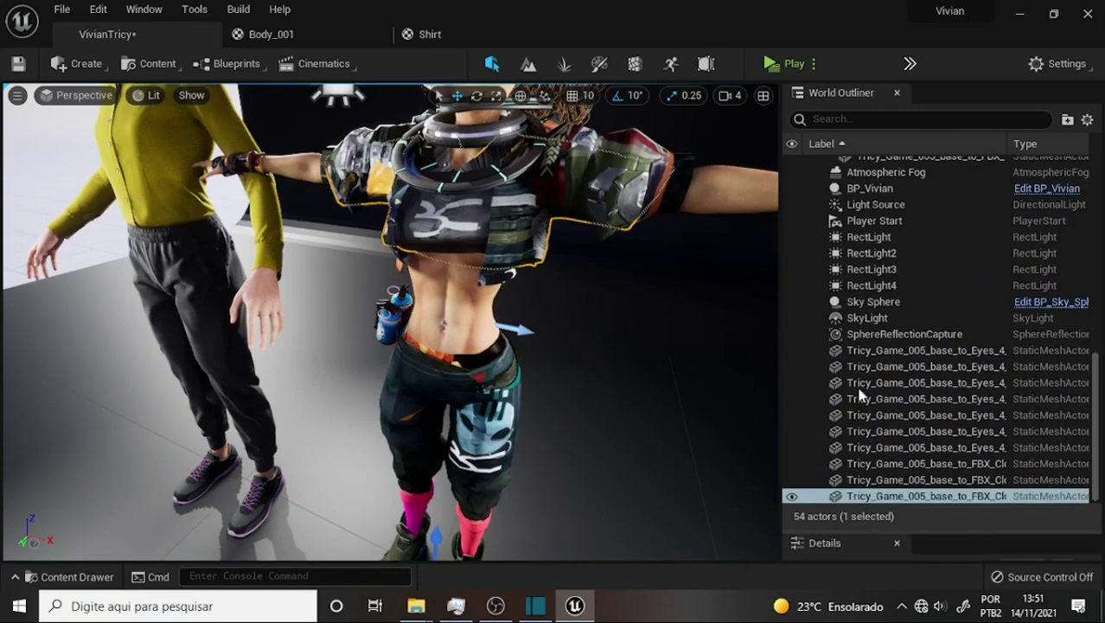
pyautogui.click(868, 500)
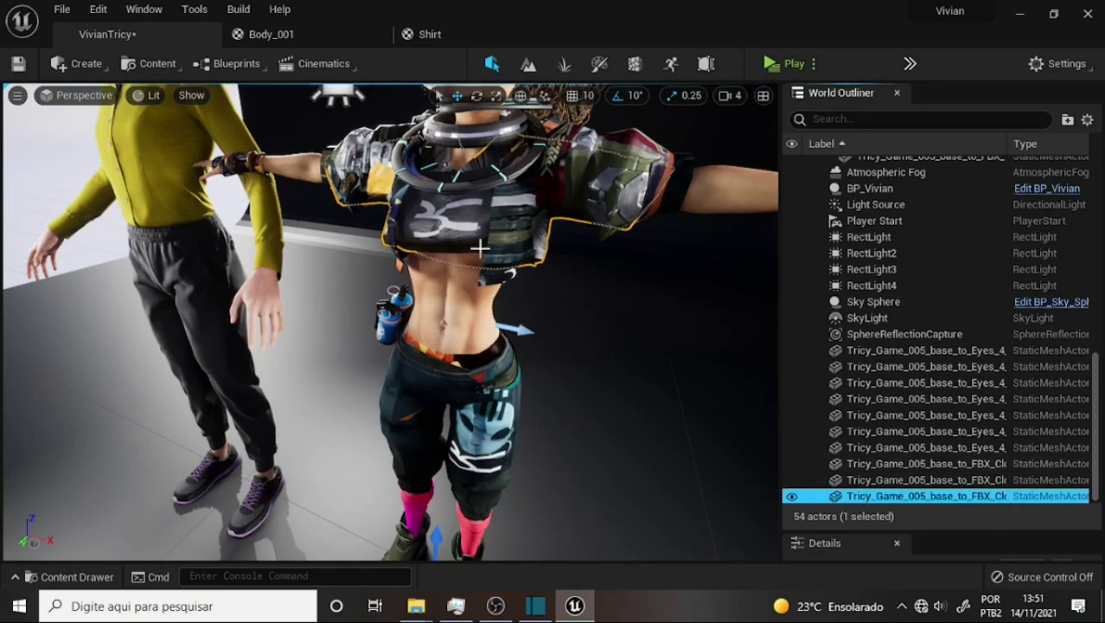
pyautogui.press('f')
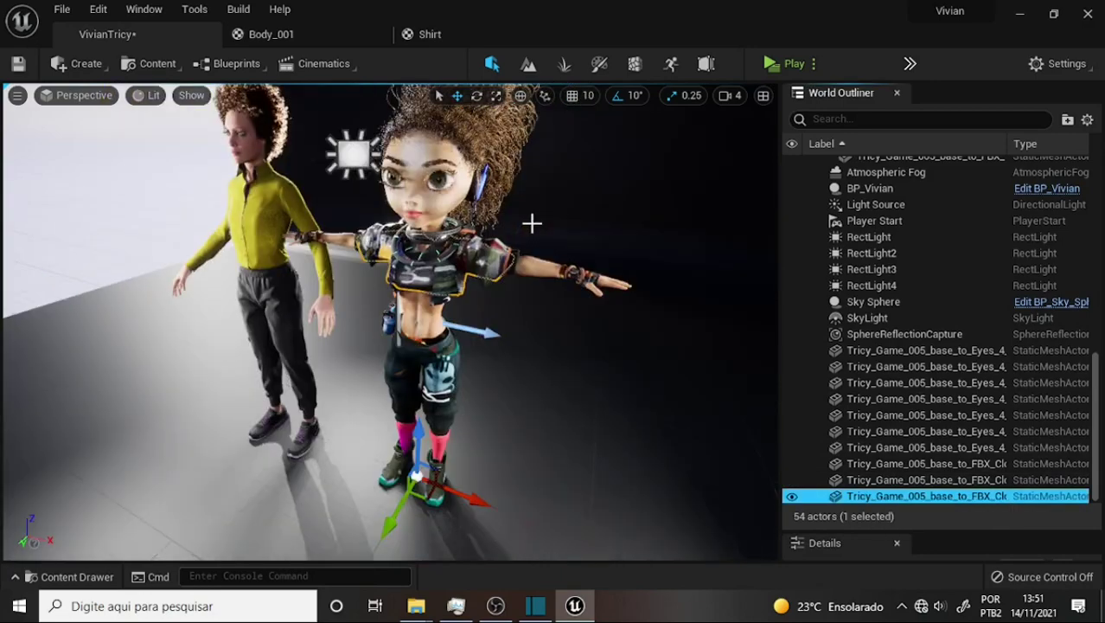
pyautogui.moveTo(389, 320)
pyautogui.mouseDown(button='right')
pyautogui.moveTo(406, 285)
pyautogui.moveTo(390, 276)
pyautogui.mouseUp(button='right')
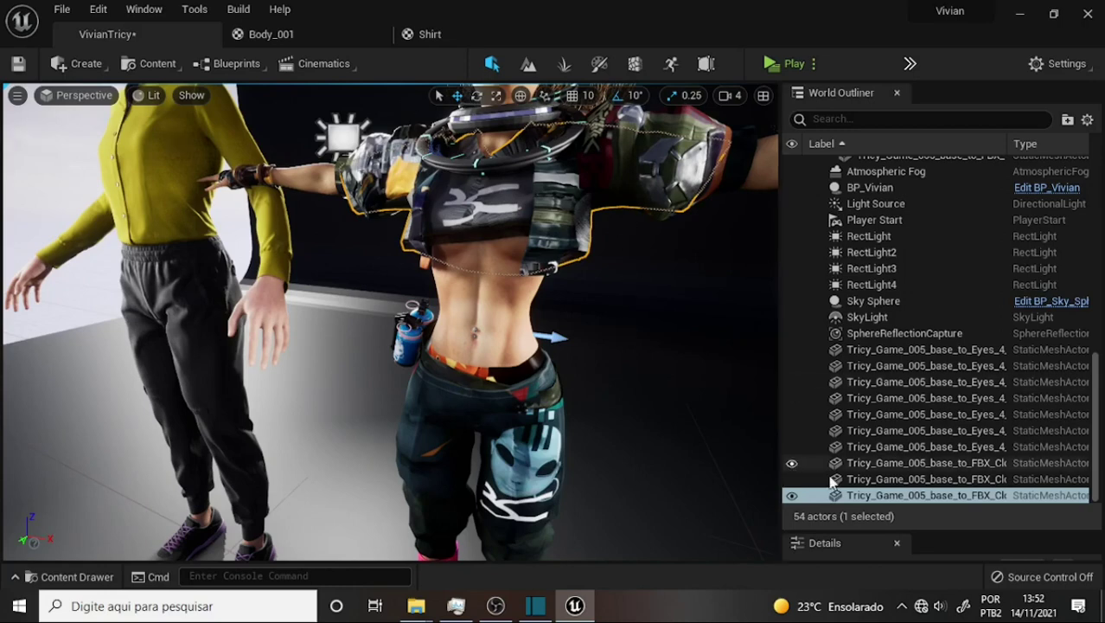
# - Wire the Texture Sample's RGB into Emissive Color, save Shirt with Ctrl+S, and return to VivianTricy
pyautogui.click(423, 34)
pyautogui.scroll(-4, 449, 256)
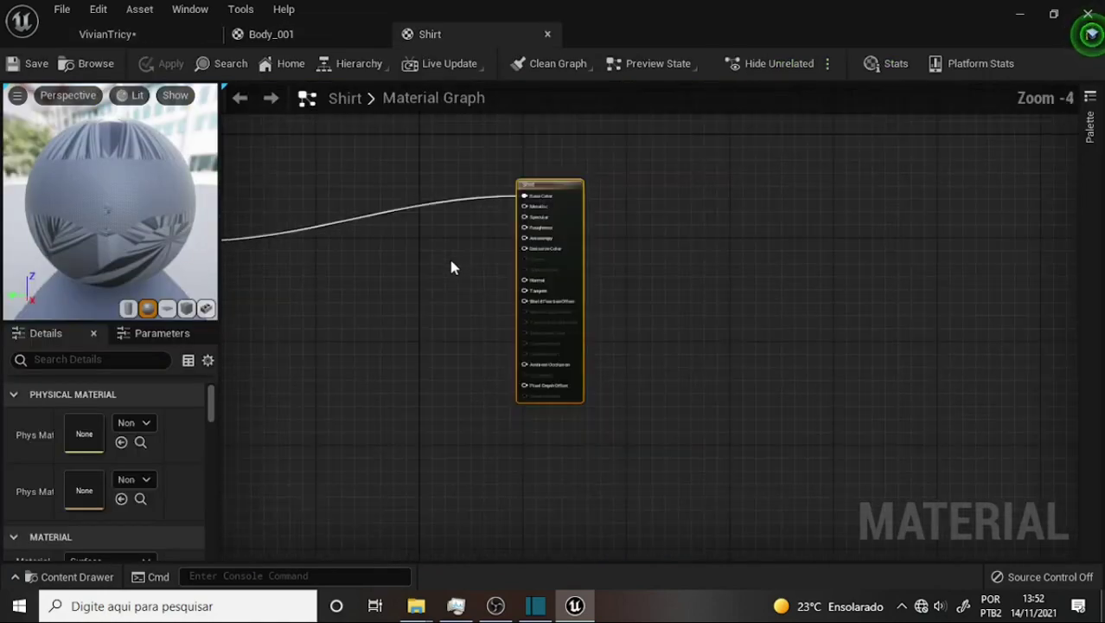
pyautogui.scroll(2, 449, 256)
pyautogui.scroll(1, 479, 256)
pyautogui.moveTo(478, 257)
pyautogui.mouseDown(button='right')
pyautogui.moveTo(729, 261)
pyautogui.moveTo(675, 245)
pyautogui.mouseUp(button='right')
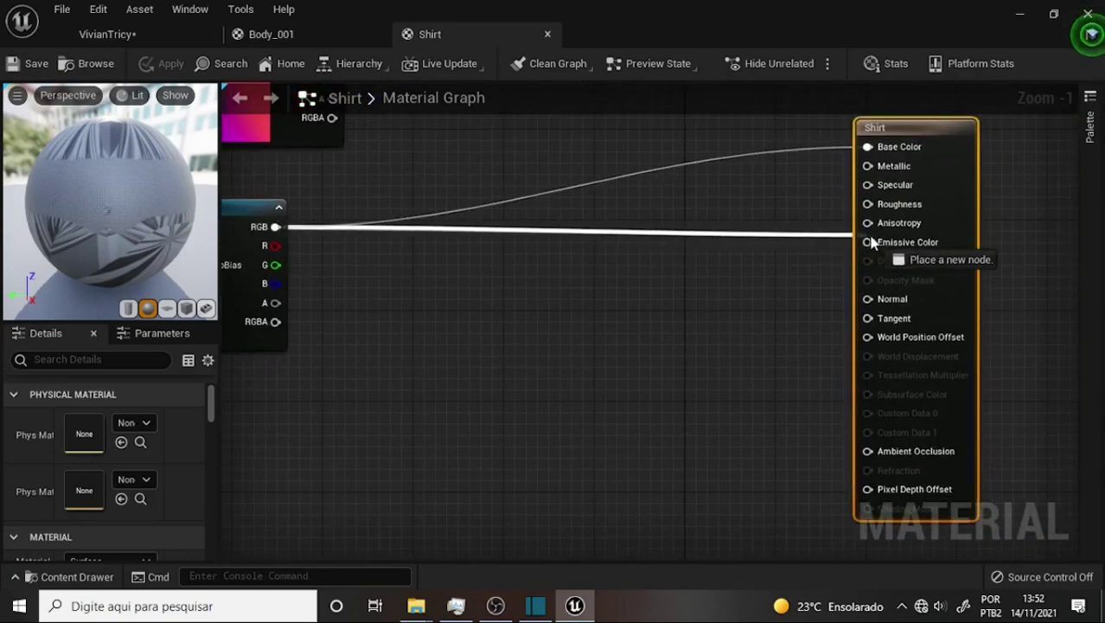
pyautogui.moveTo(275, 226); pyautogui.dragTo(869, 242)
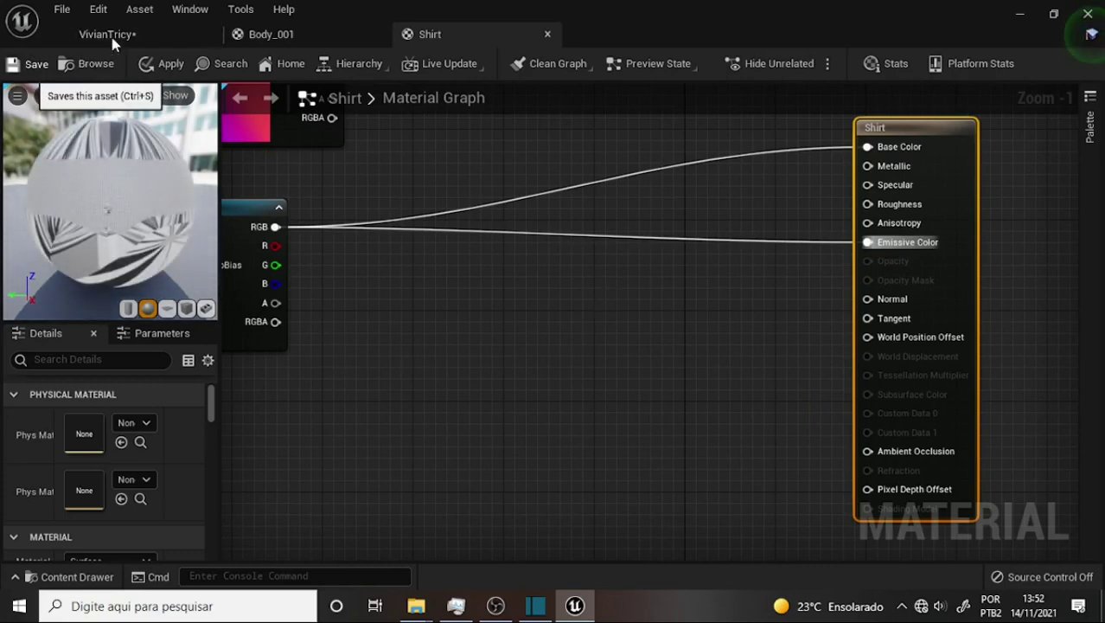
pyautogui.hotkey('ctrl', 's')
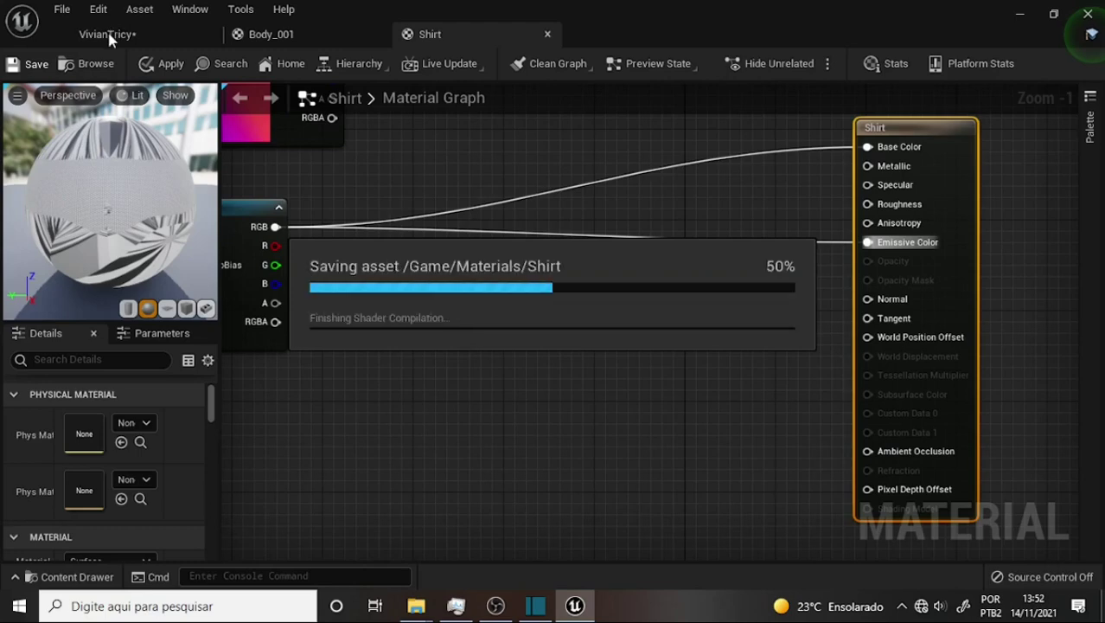
pyautogui.click(107, 35)
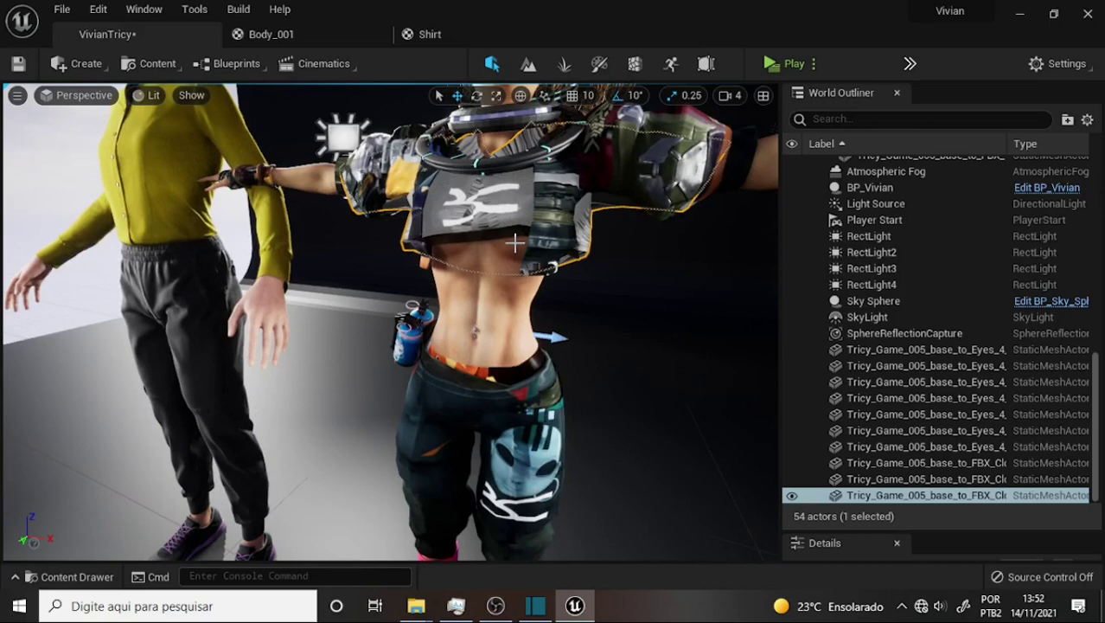
# - Remove the texture's Emissive Color link in the Shirt material, leaving only Base Color wired
pyautogui.click(430, 34)
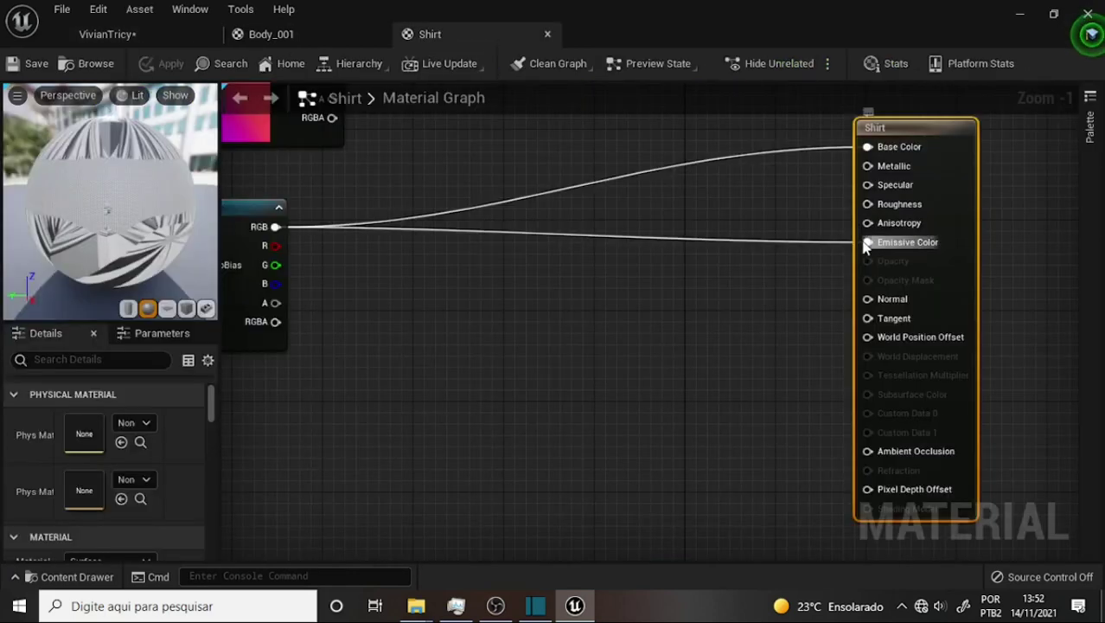
pyautogui.moveTo(869, 242); pyautogui.dragTo(635, 256)
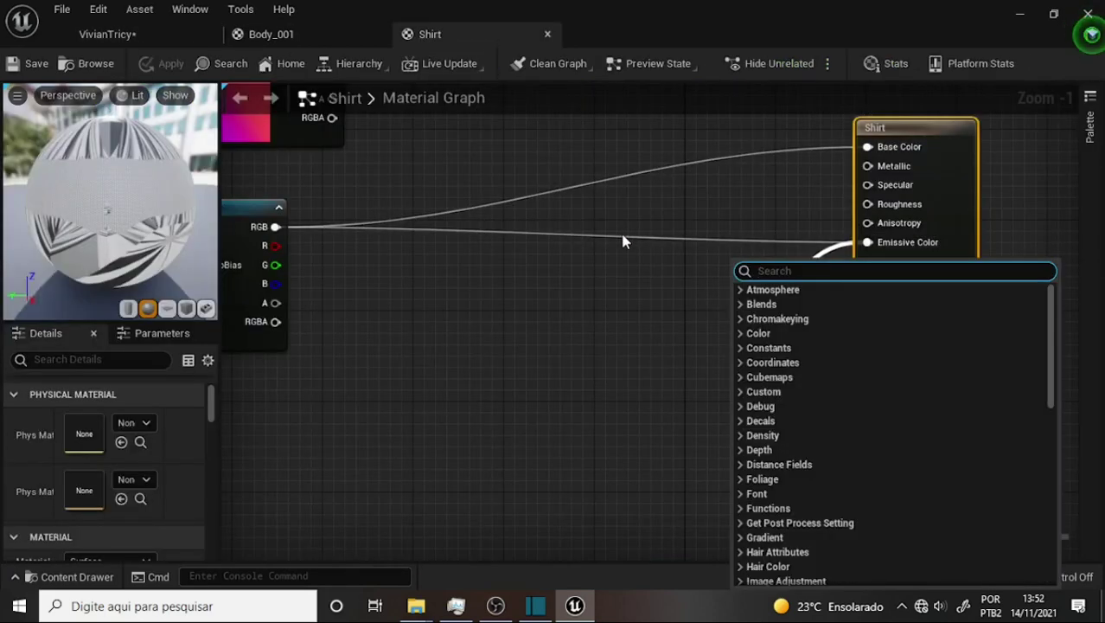
pyautogui.click(556, 291)
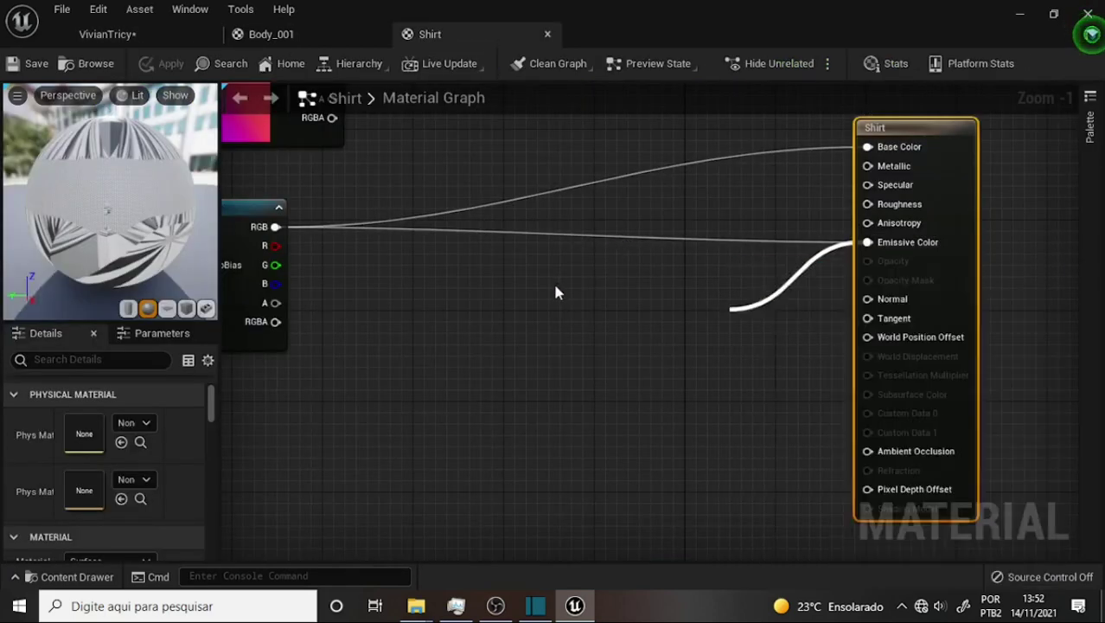
pyautogui.keyDown('alt'); pyautogui.click(649, 241); pyautogui.keyUp('alt')
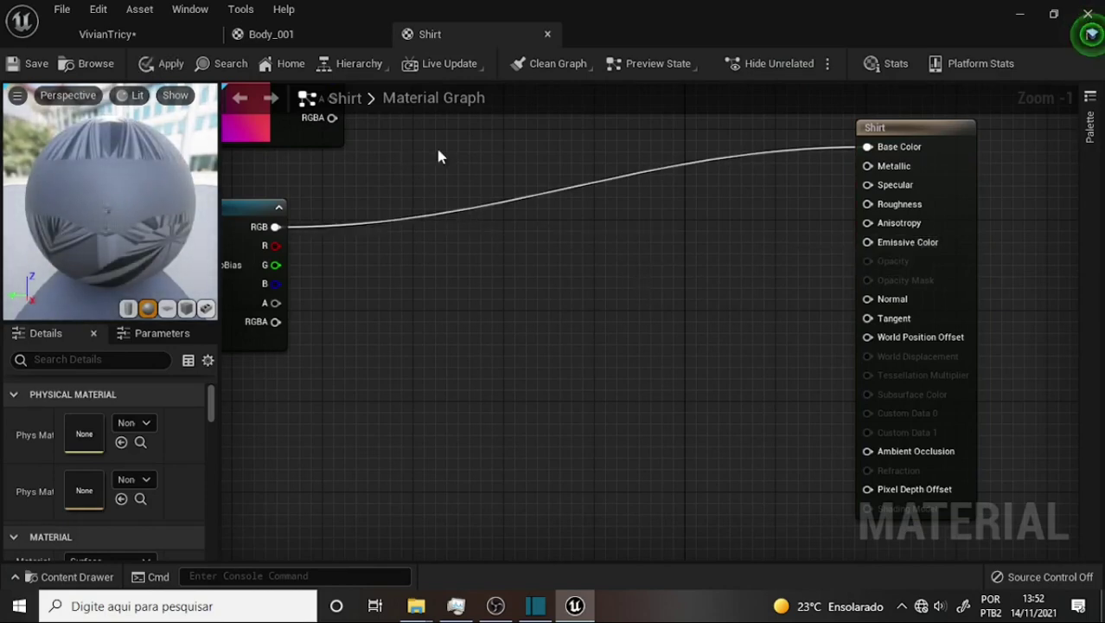
# - Reposition the Base Color texture node and return to the VivianTricy level
pyautogui.moveTo(439, 156)
pyautogui.mouseDown(button='right')
pyautogui.moveTo(562, 285)
pyautogui.moveTo(525, 206)
pyautogui.mouseUp(button='right')
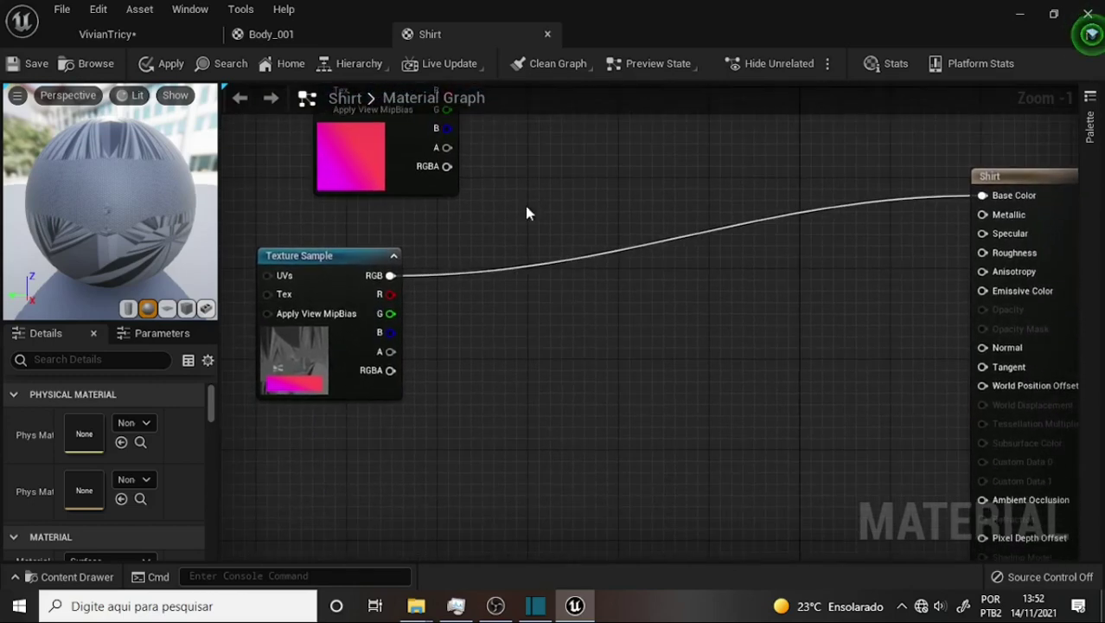
pyautogui.moveTo(355, 252); pyautogui.dragTo(614, 191)
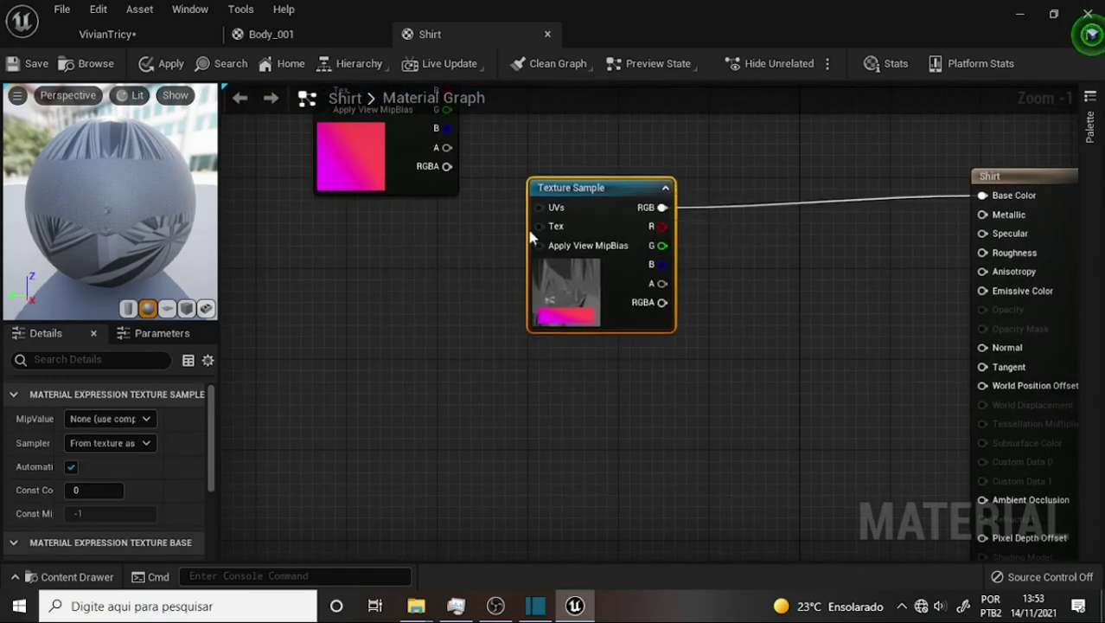
pyautogui.click(99, 34)
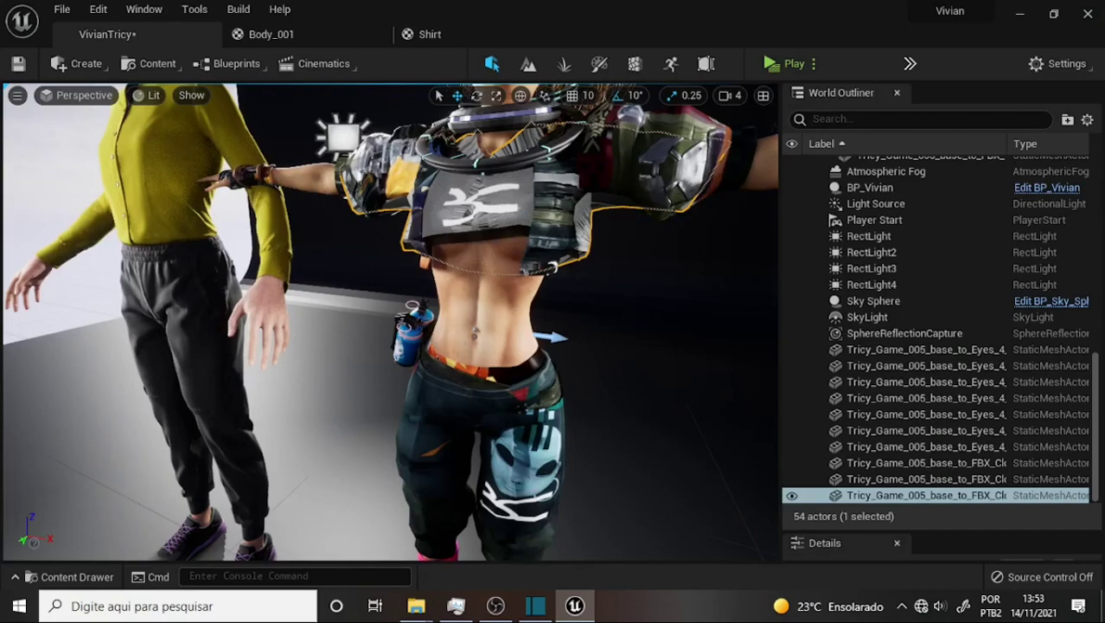
pyautogui.moveTo(484, 173); pyautogui.dragTo(484, 173, button='right')
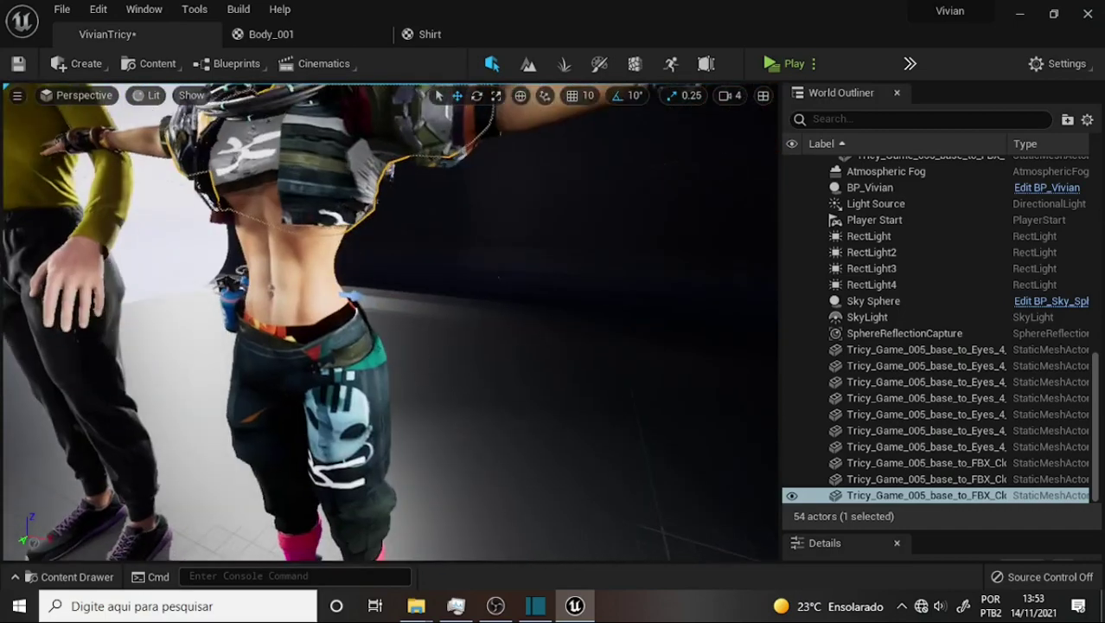
pyautogui.moveTo(631, 315); pyautogui.dragTo(630, 315, button='right')
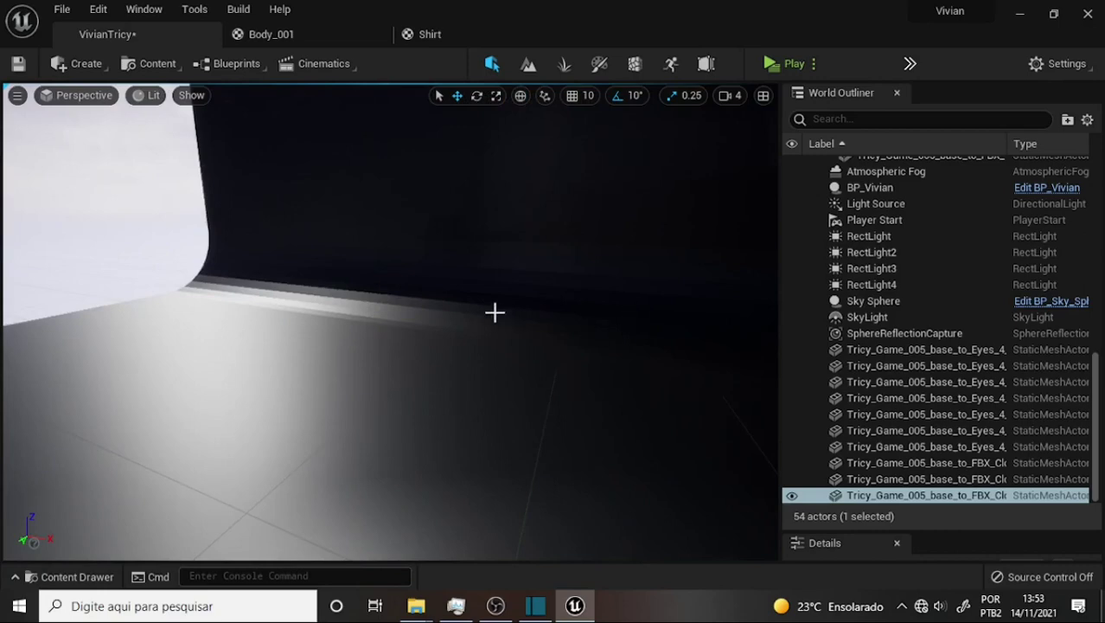
pyautogui.moveTo(494, 312); pyautogui.dragTo(499, 323, button='right')
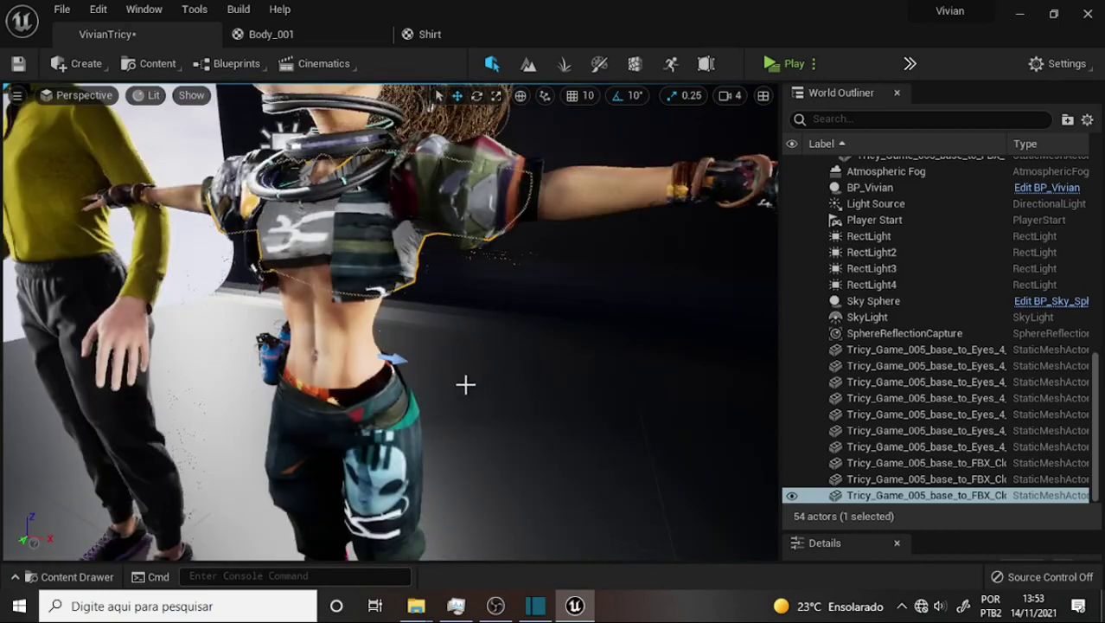
pyautogui.moveTo(465, 384); pyautogui.dragTo(466, 363, button='right')
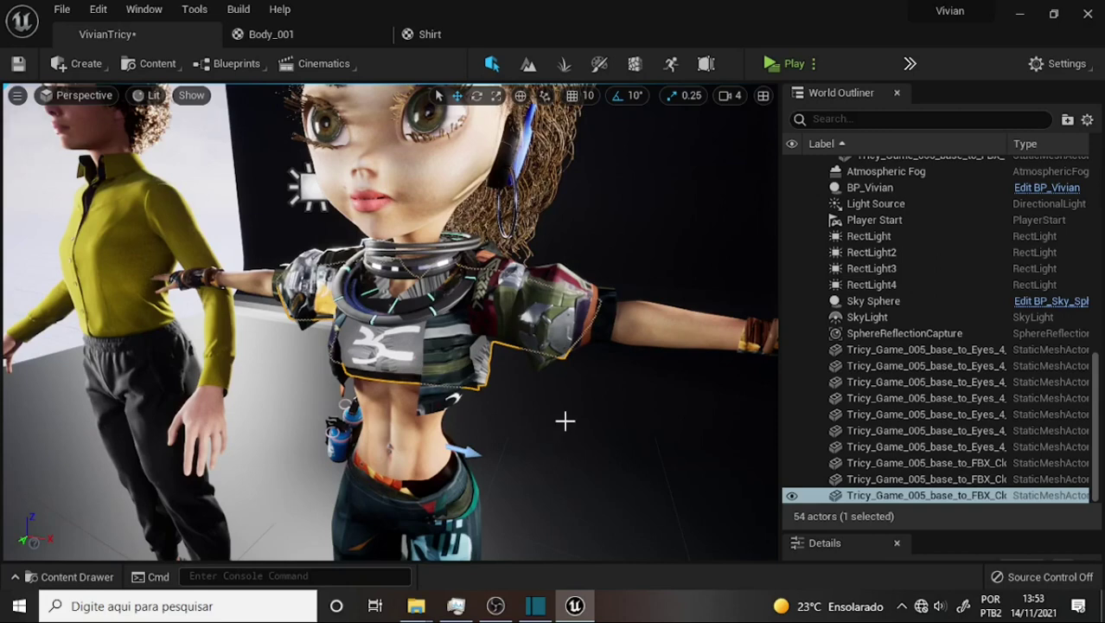
# - Reimport the Tricy_Game_005_base_to_FBX_Clothes mesh, resetting its materials to the FBX ones
pyautogui.click(77, 576)
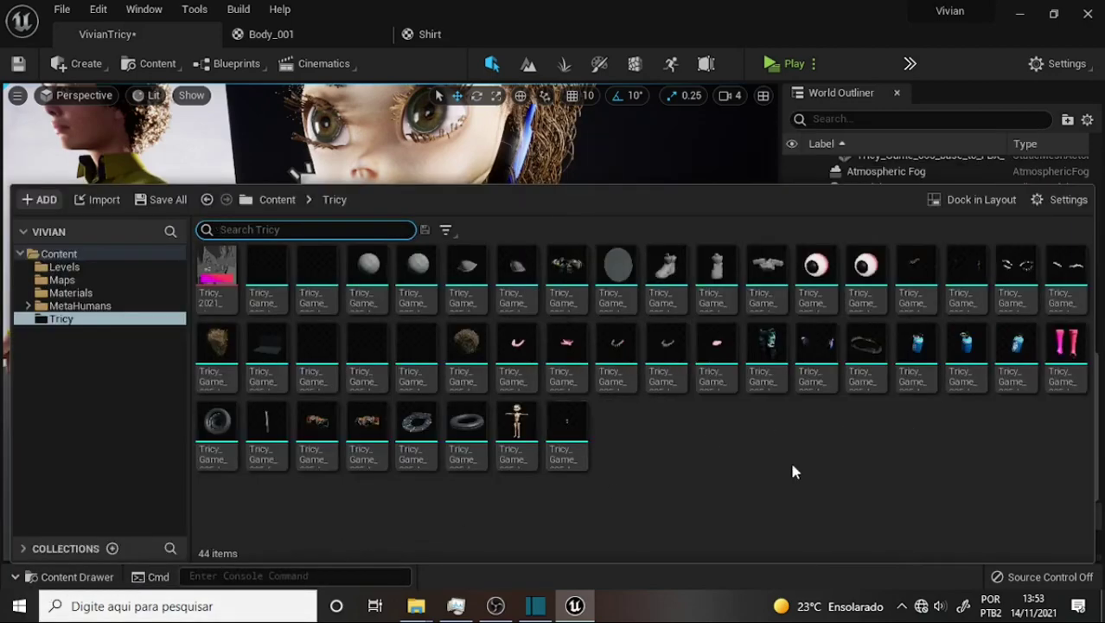
pyautogui.click(767, 275)
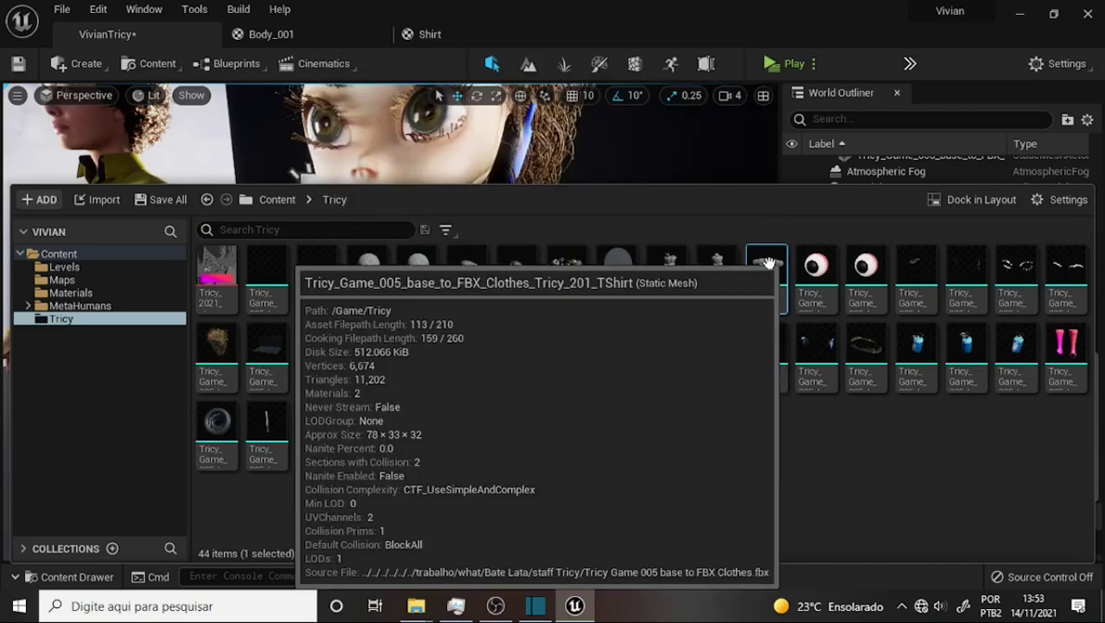
pyautogui.rightClick(769, 264)
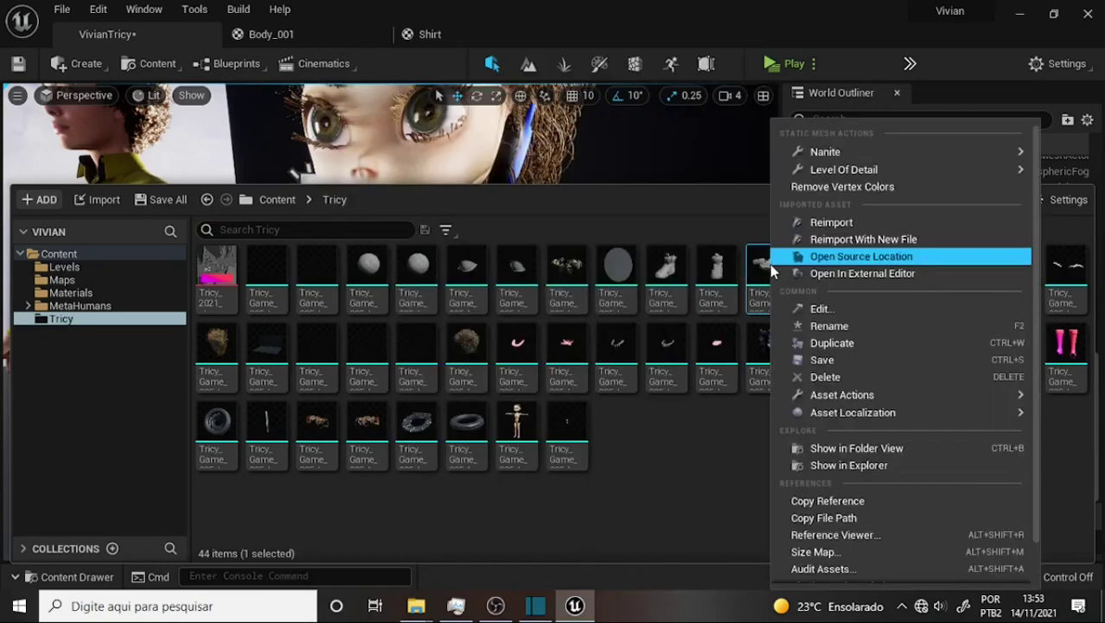
pyautogui.click(848, 226)
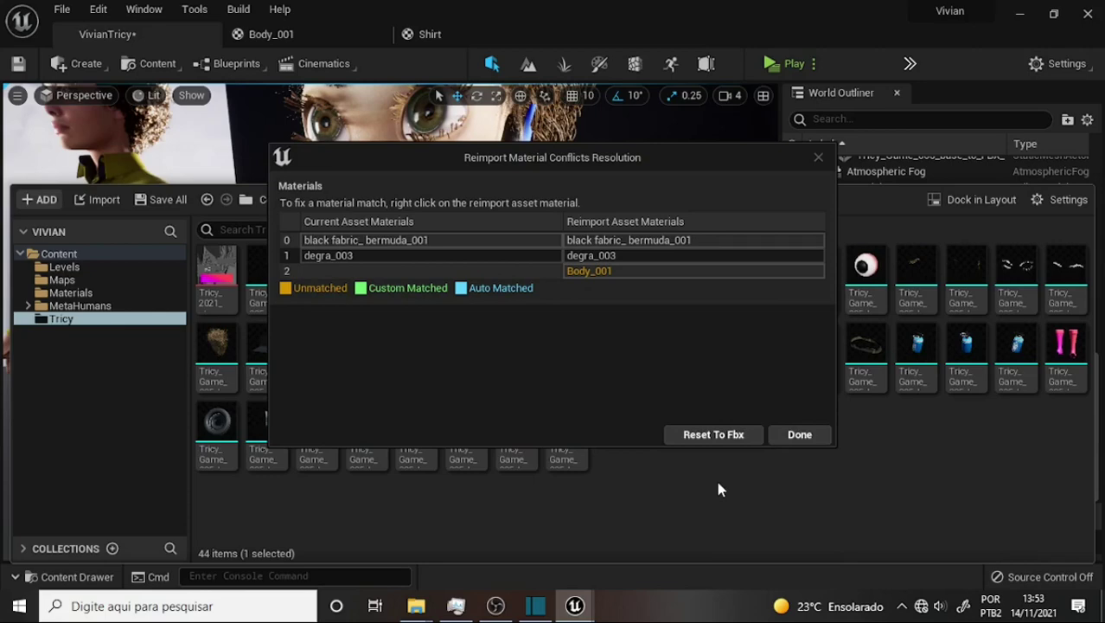
pyautogui.click(713, 434)
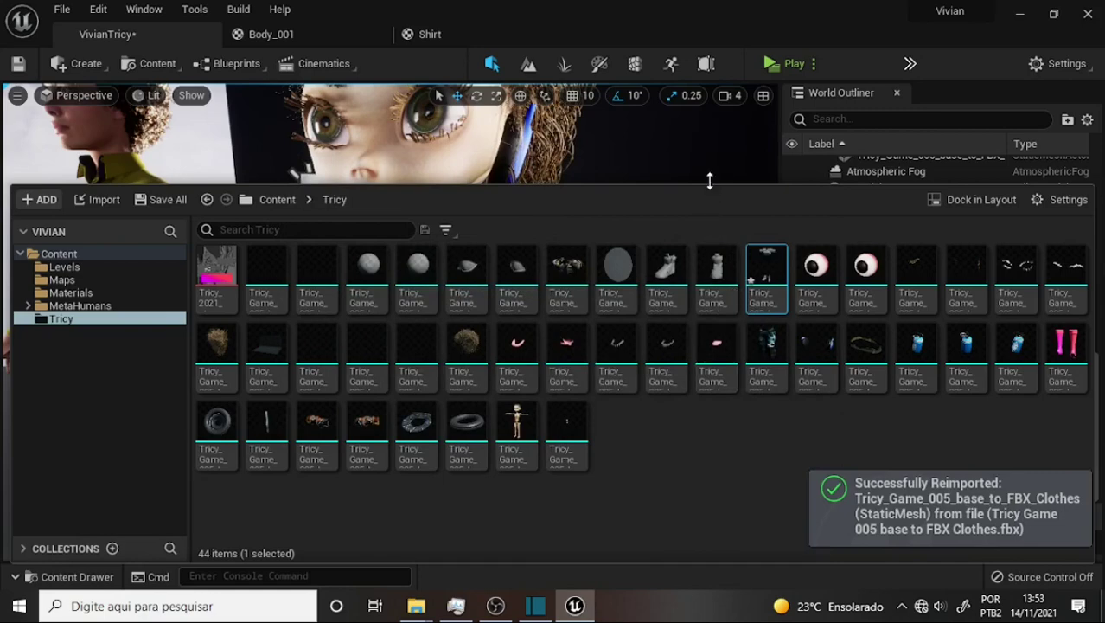
# - Collapse the Content Drawer to show the full VivianTricy level, then switch to OBS Studio
pyautogui.moveTo(710, 184); pyautogui.dragTo(725, 429)
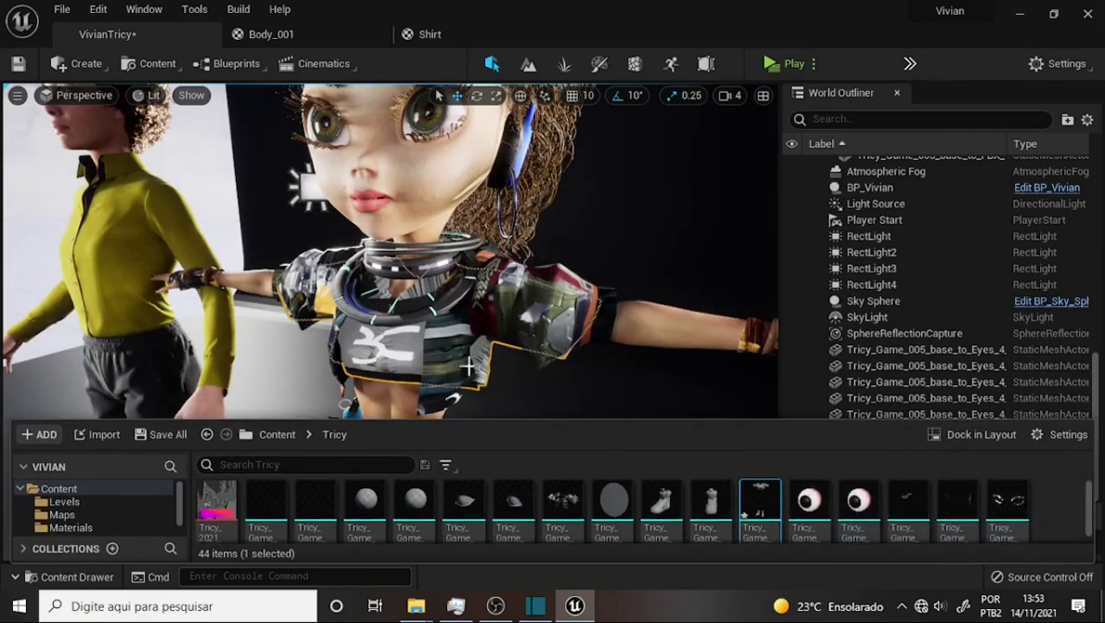
pyautogui.click(381, 350)
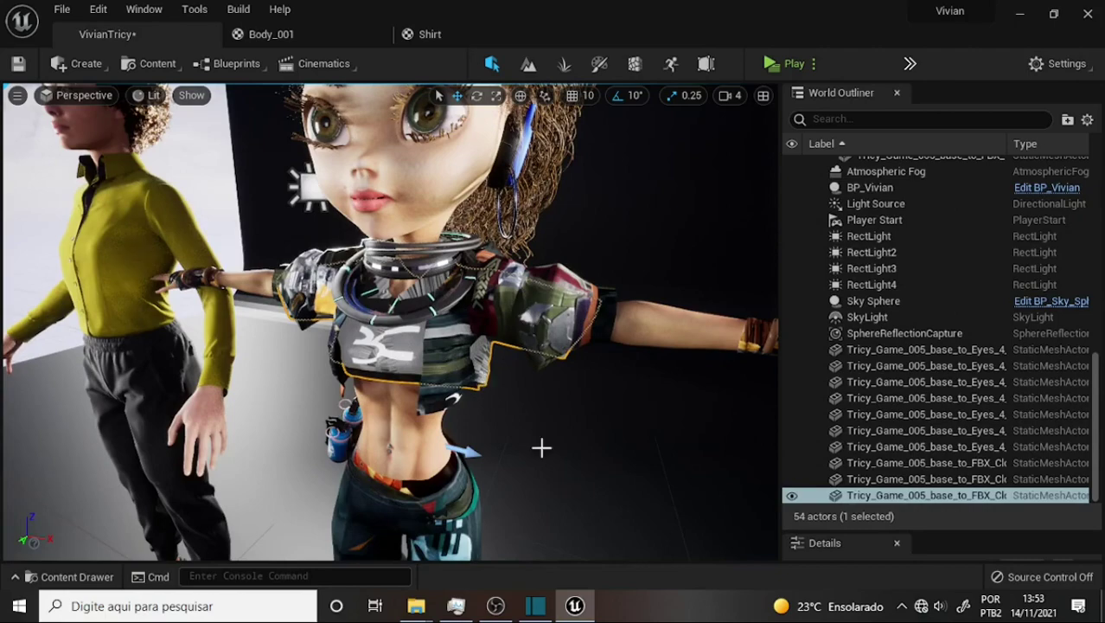
pyautogui.click(496, 606)
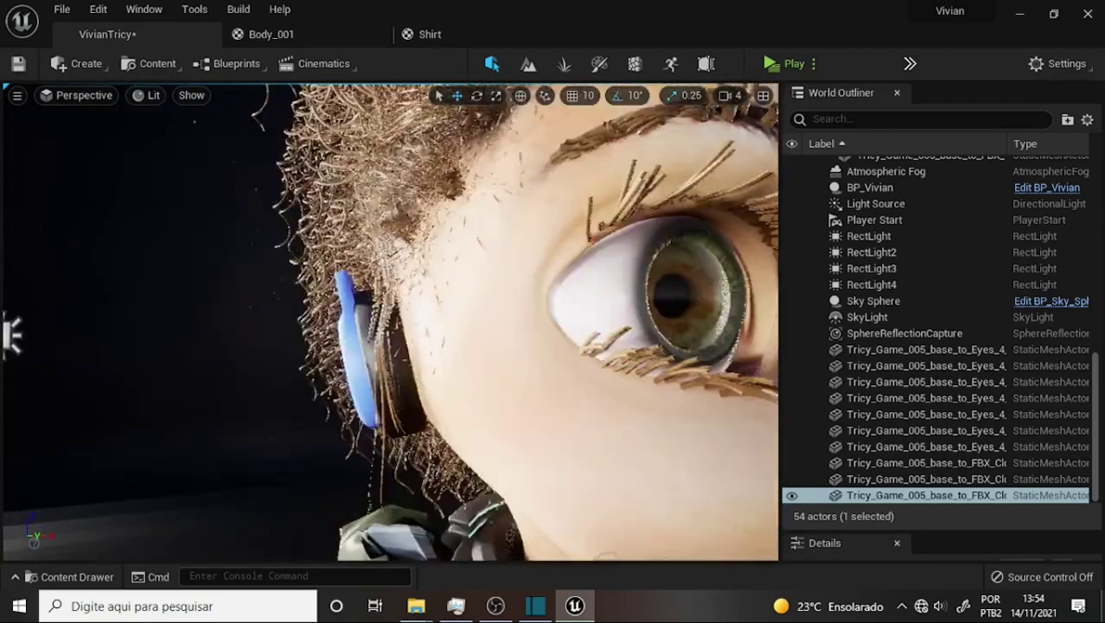
pyautogui.scroll(-10, 350, 272)
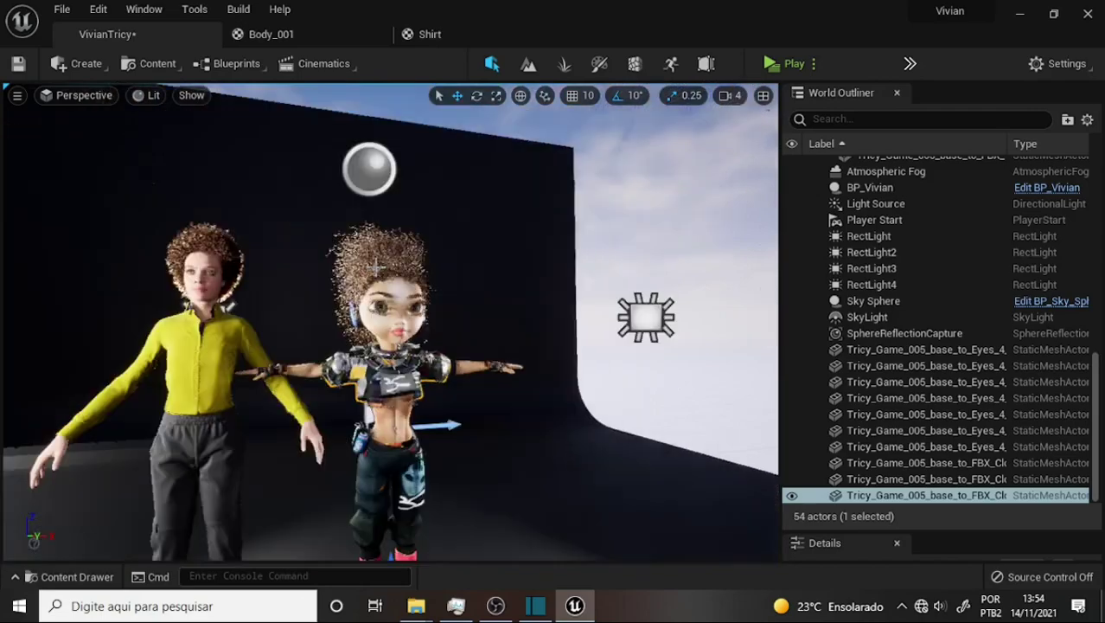
pyautogui.scroll(10, 450, 239)
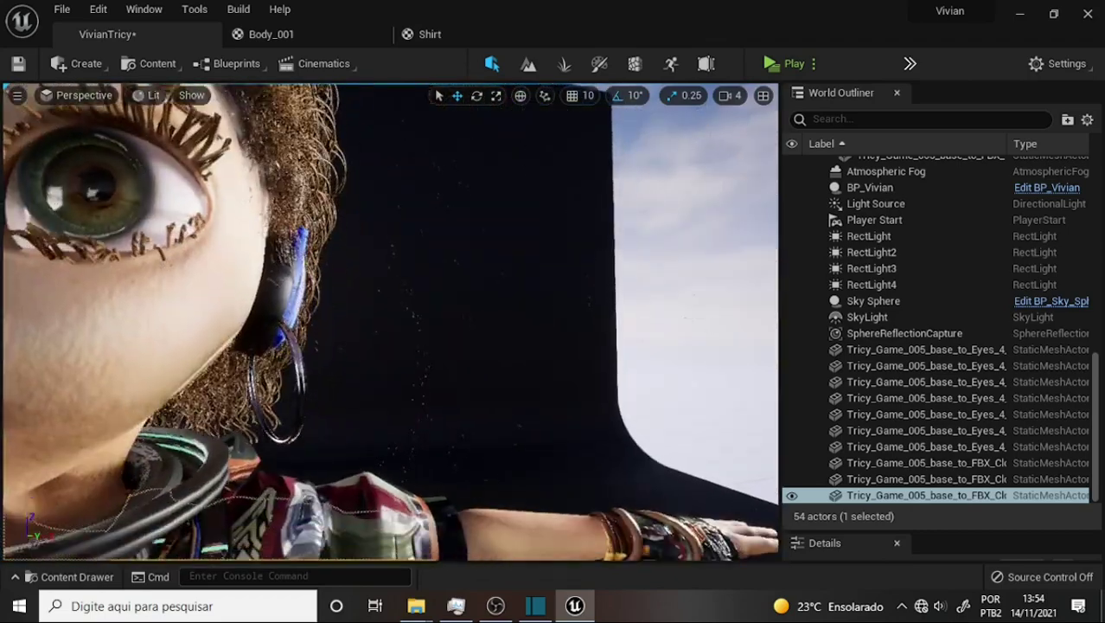
pyautogui.moveTo(560, 272); pyautogui.dragTo(625, 277, button='right')
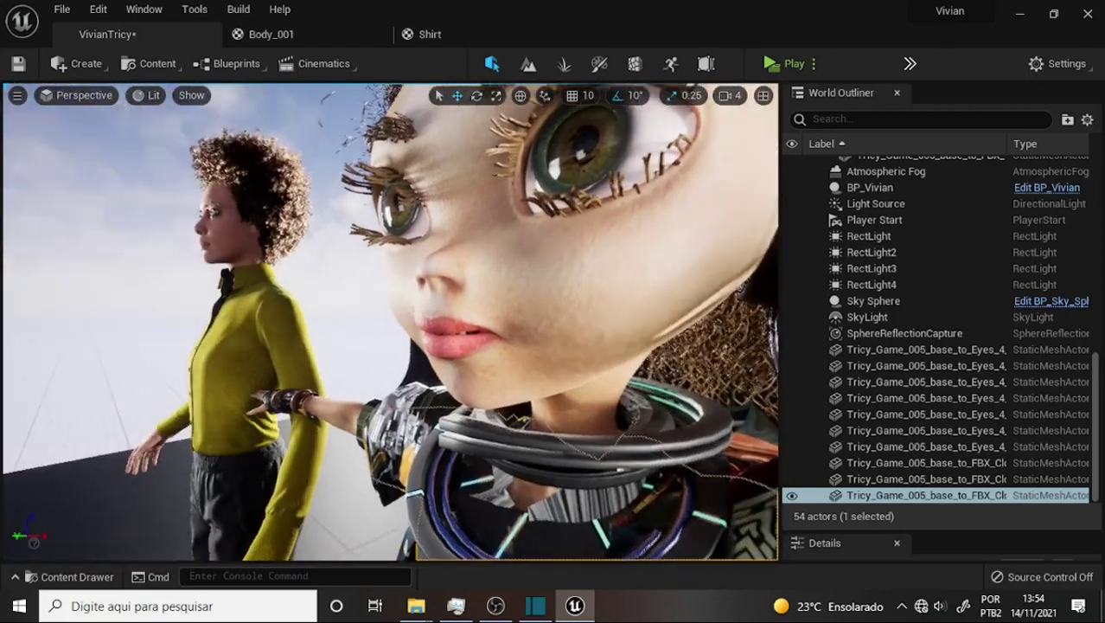
pyautogui.scroll(-5, 625, 277)
pyautogui.scroll(5, 627, 277)
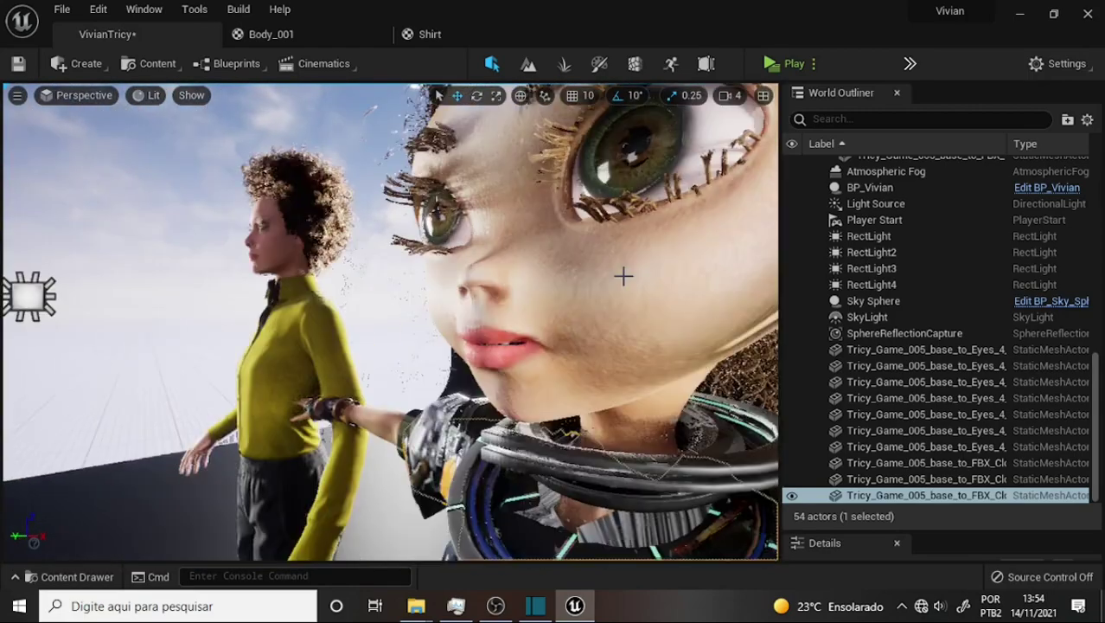
pyautogui.moveTo(632, 280)
pyautogui.mouseDown(button='right')
pyautogui.moveTo(640, 306)
pyautogui.moveTo(622, 301)
pyautogui.moveTo(636, 306)
pyautogui.mouseUp(button='right')
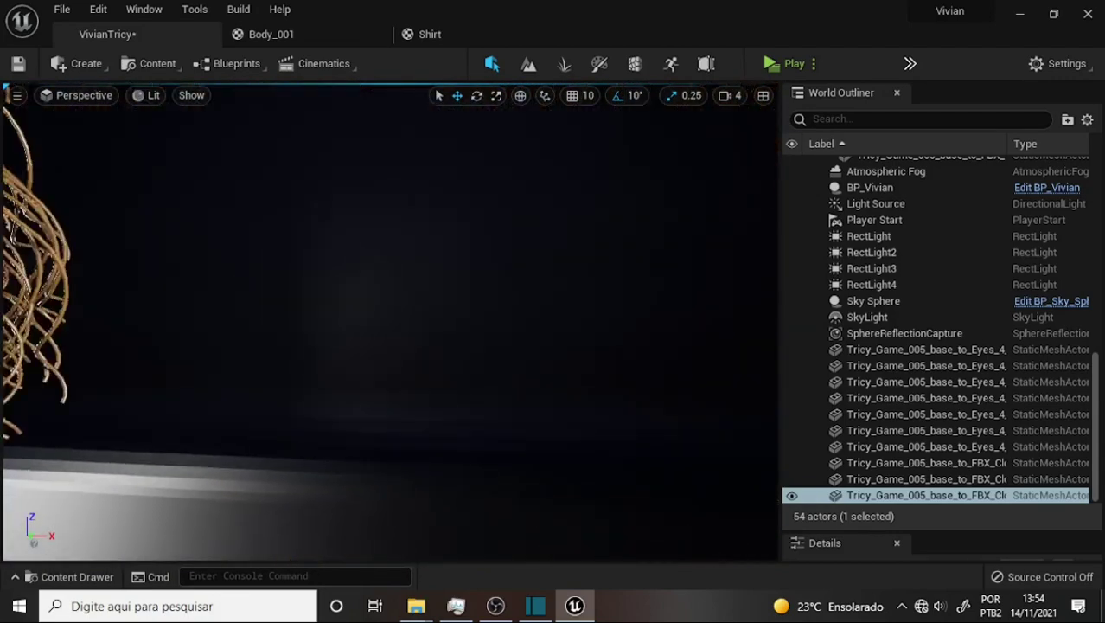
pyautogui.moveTo(554, 285); pyautogui.dragTo(554, 285, button='right')
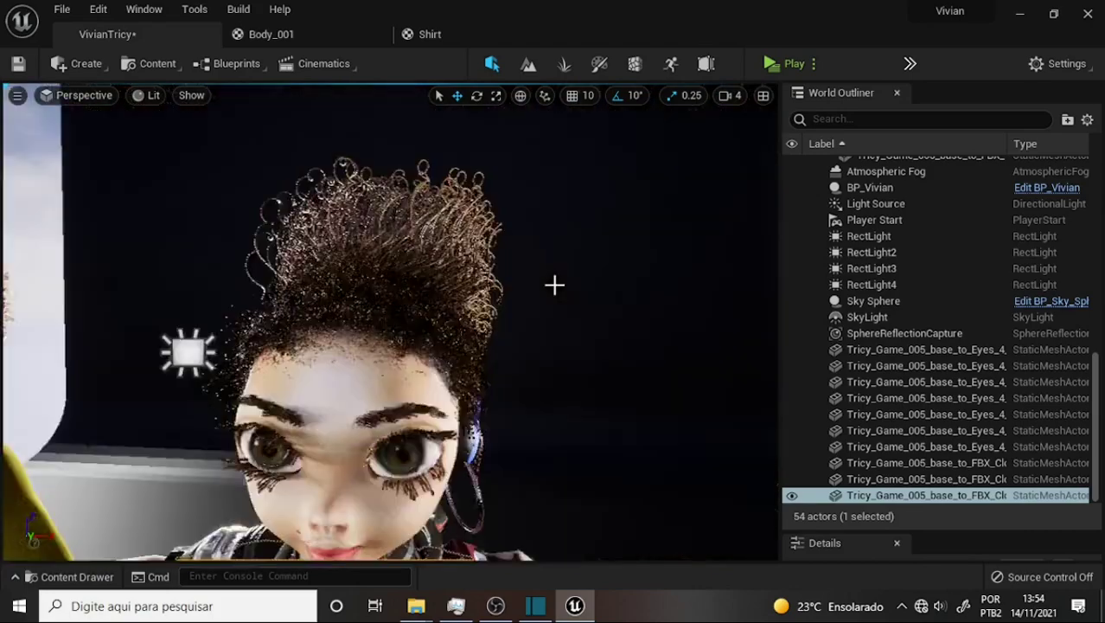
pyautogui.scroll(-5, 555, 285)
pyautogui.scroll(8, 555, 284)
pyautogui.scroll(-3, 554, 299)
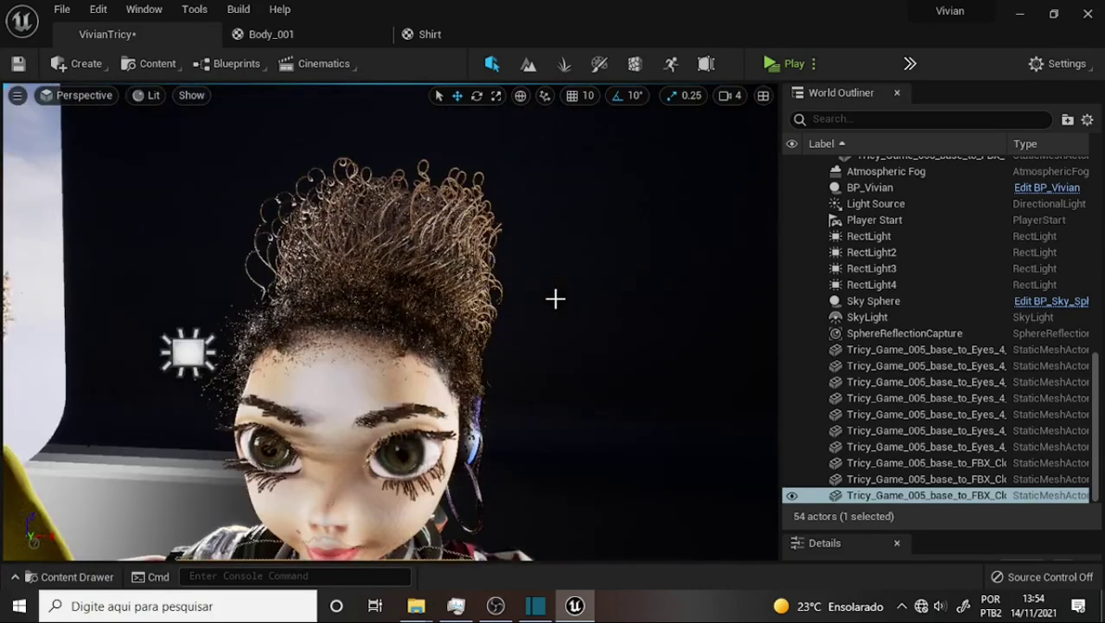
pyautogui.moveTo(554, 298); pyautogui.dragTo(555, 299, button='right')
pyautogui.moveTo(548, 358); pyautogui.dragTo(548, 358, button='right')
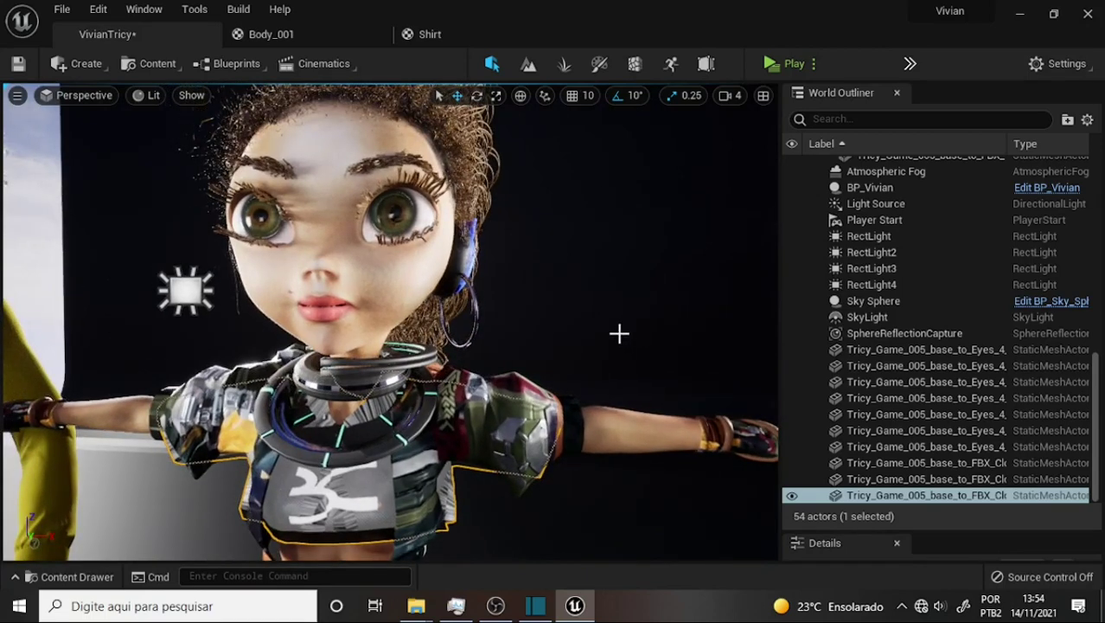
pyautogui.moveTo(548, 358); pyautogui.dragTo(548, 358, button='right')
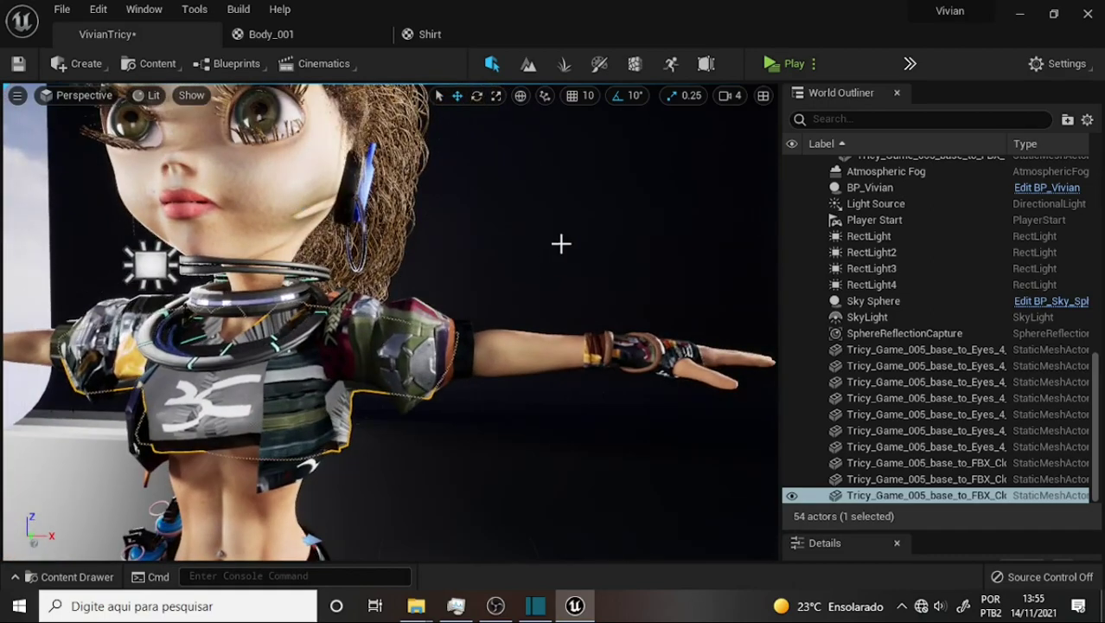
pyautogui.moveTo(548, 358); pyautogui.dragTo(548, 358, button='right')
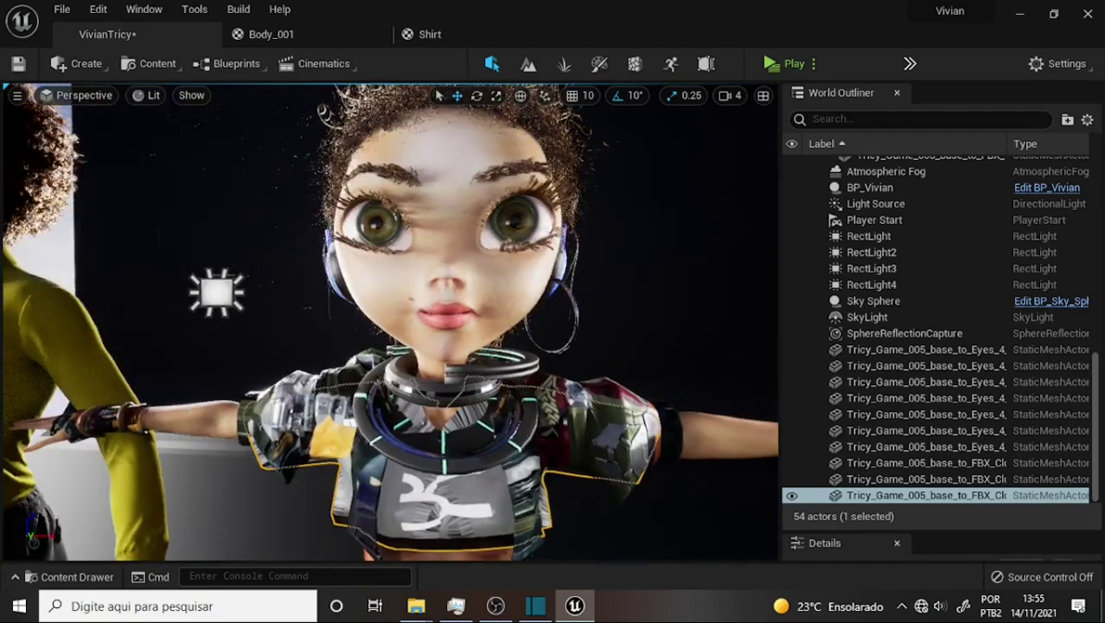